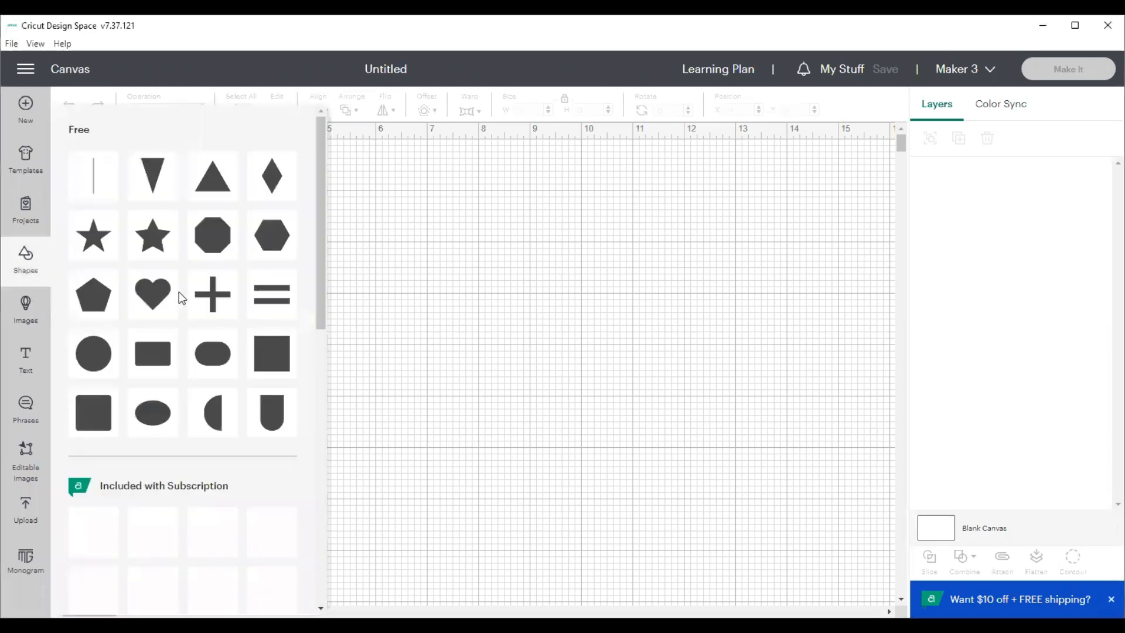
# Add a square in the upper middle of the canvas and set only its height to 2.5 in, with proportions unlocked.
pyautogui.click(271, 352)
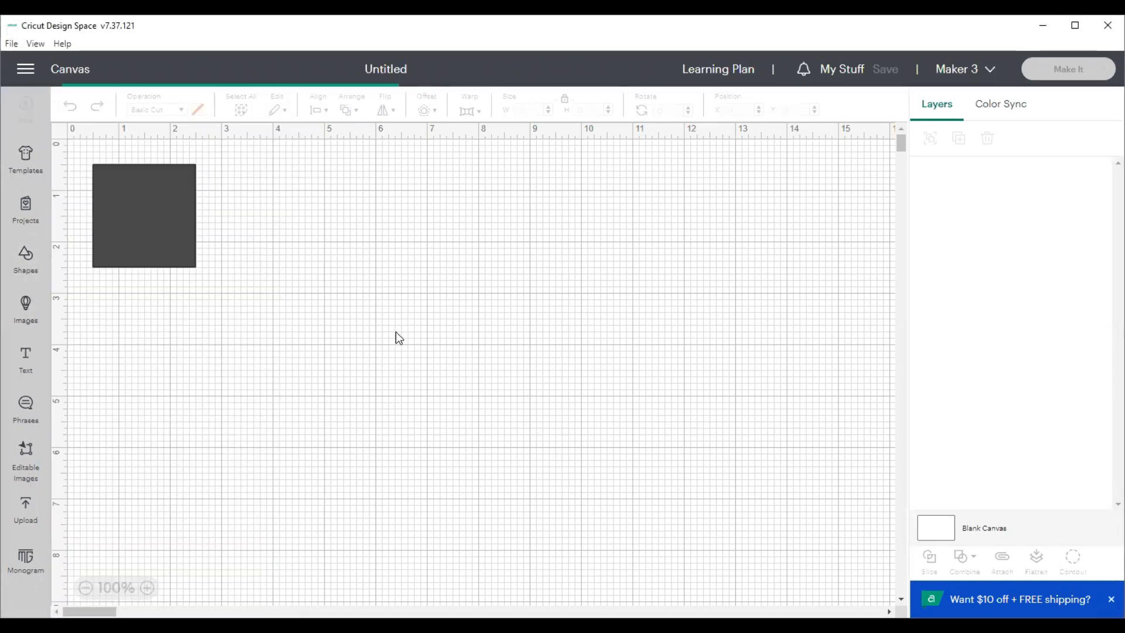
pyautogui.moveTo(151, 224); pyautogui.dragTo(483, 290)
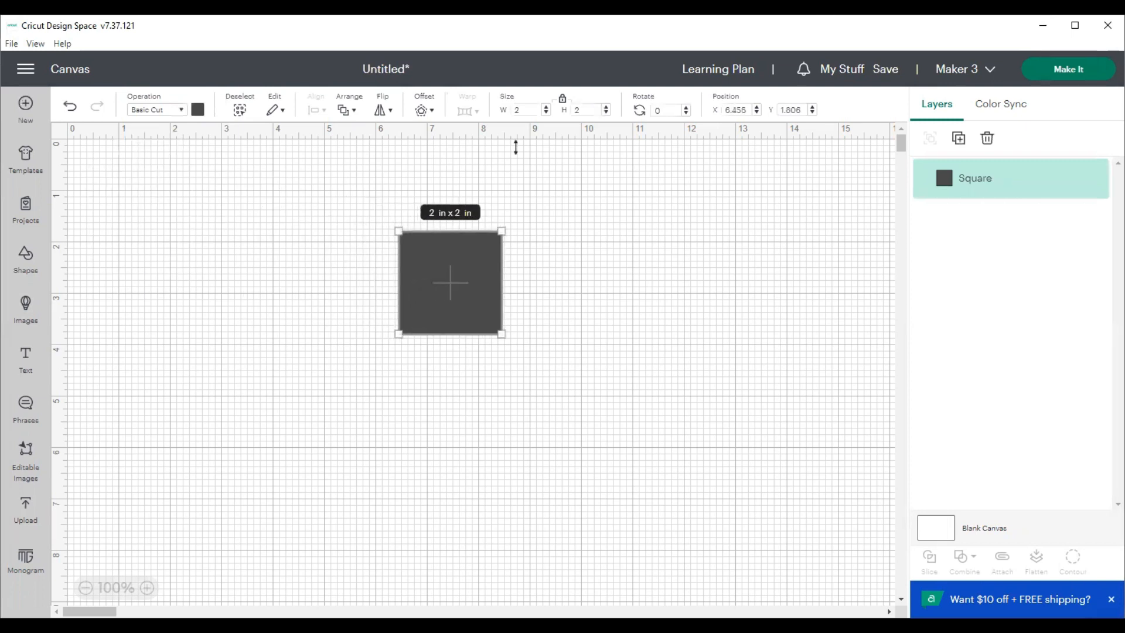
pyautogui.click(590, 109)
pyautogui.write('2.5')
pyautogui.click(562, 98)
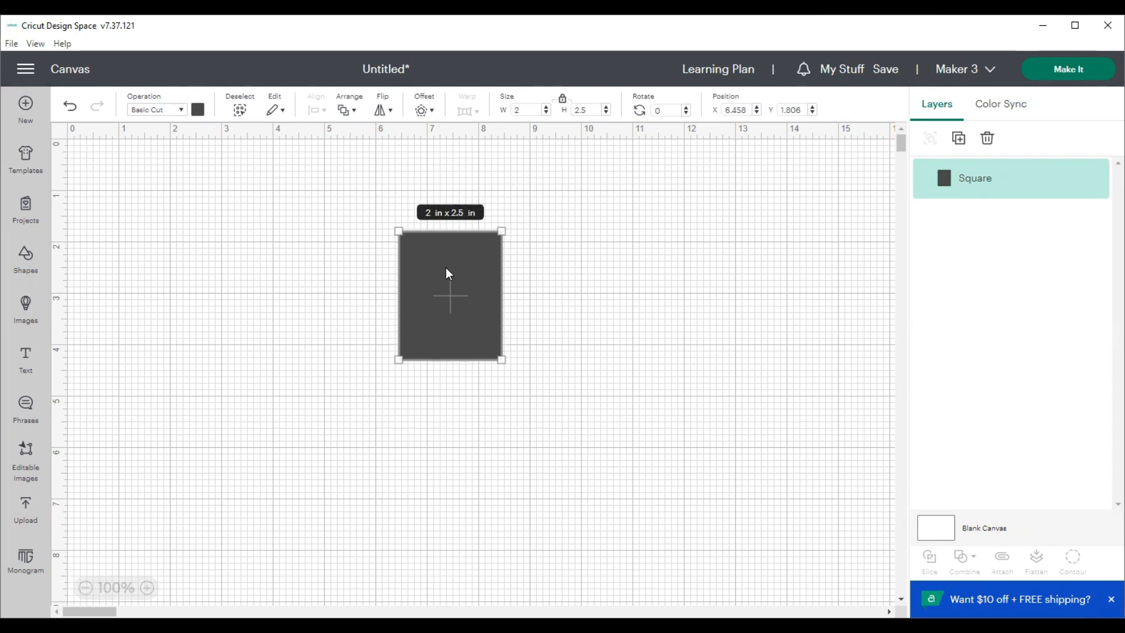
# Change the rectangle's material color from the palette to white.
pyautogui.click(197, 109)
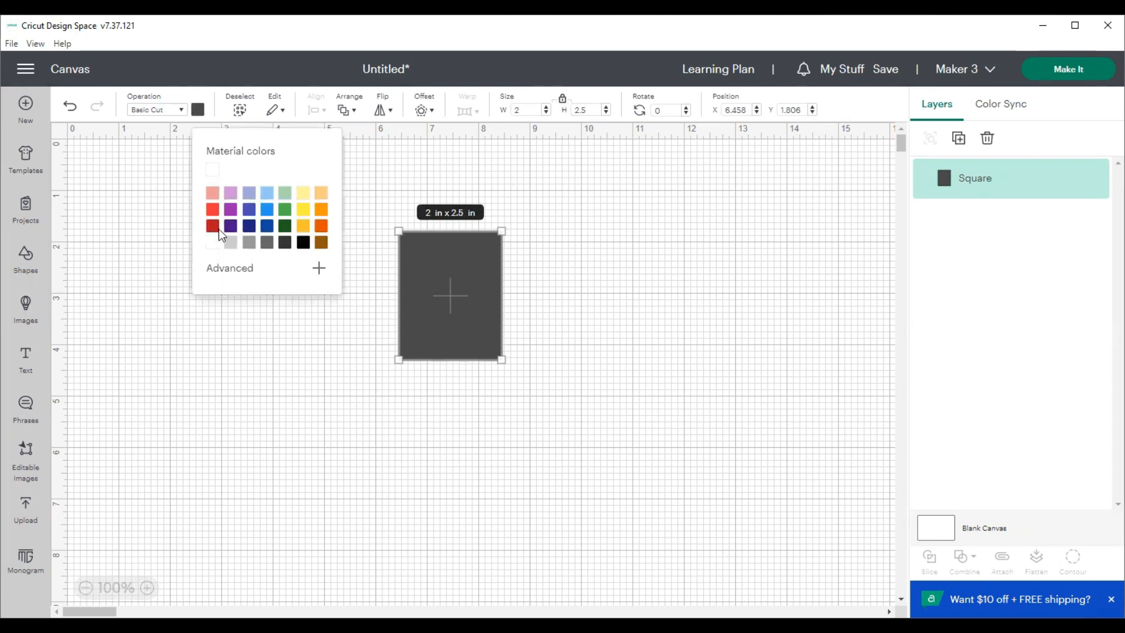
pyautogui.click(213, 242)
pyautogui.click(477, 312)
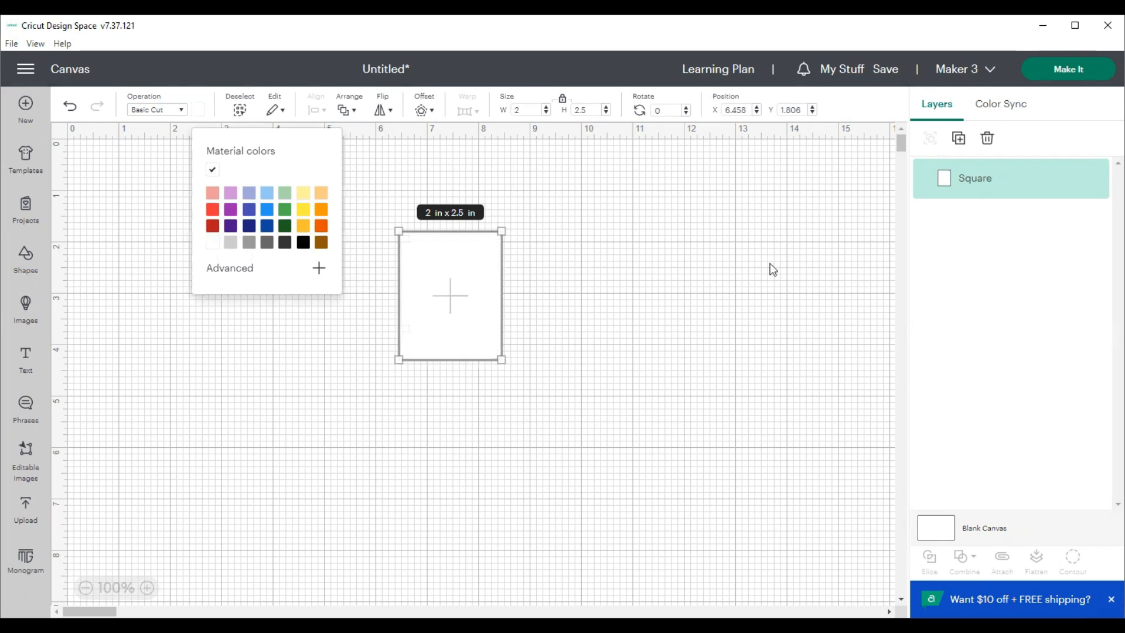
# Duplicate the white rectangle twice and arrange the copies in a row to the right of the original.
pyautogui.click(962, 145)
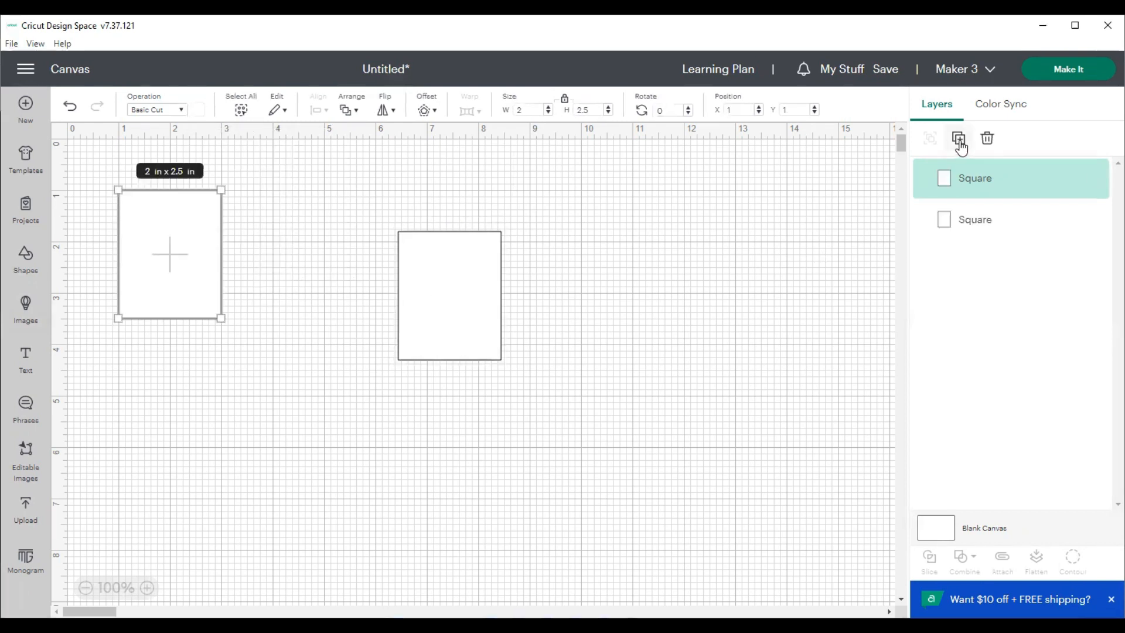
pyautogui.click(961, 145)
pyautogui.moveTo(191, 302); pyautogui.dragTo(565, 320)
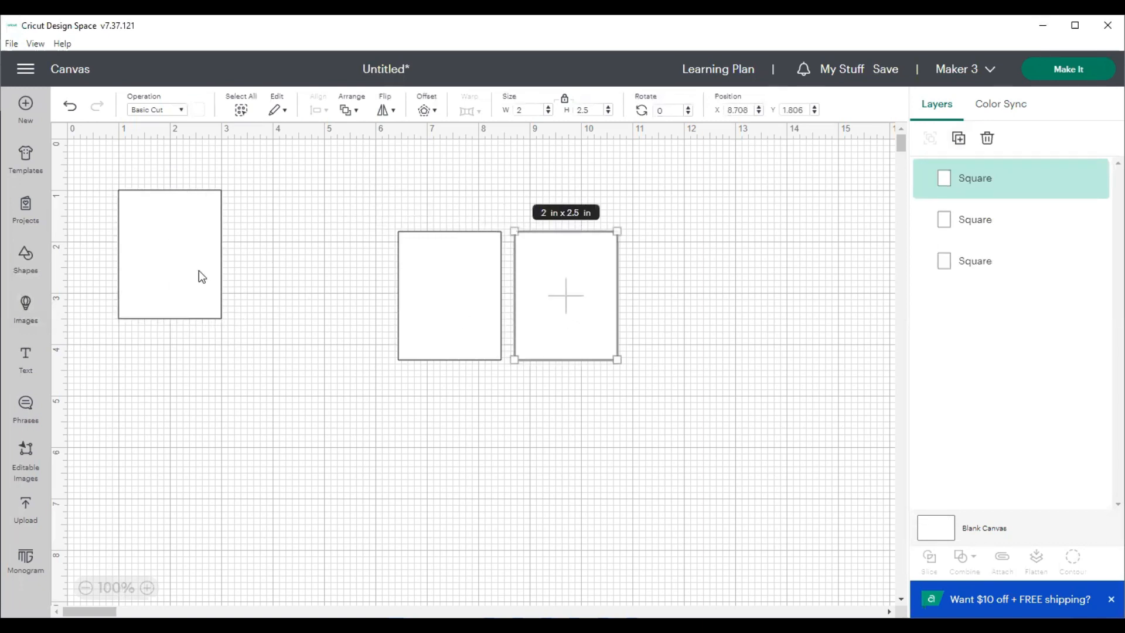
pyautogui.moveTo(199, 270); pyautogui.dragTo(712, 313)
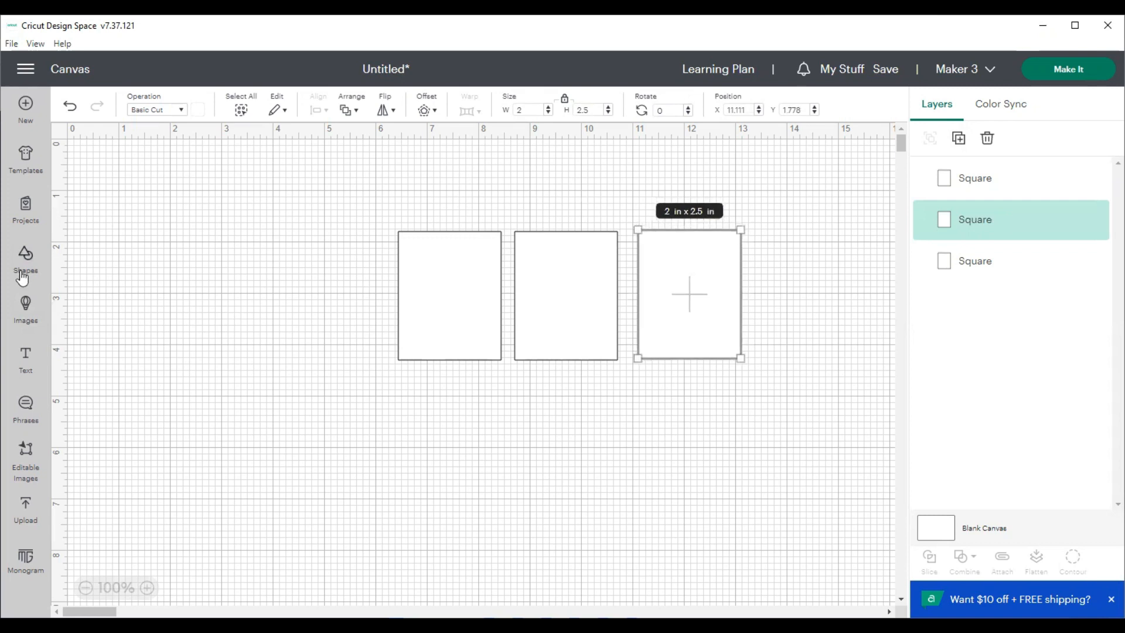
# Add a text object in the empty area left of the three rectangles and set its style to Bold.
pyautogui.click(25, 353)
pyautogui.click(222, 449)
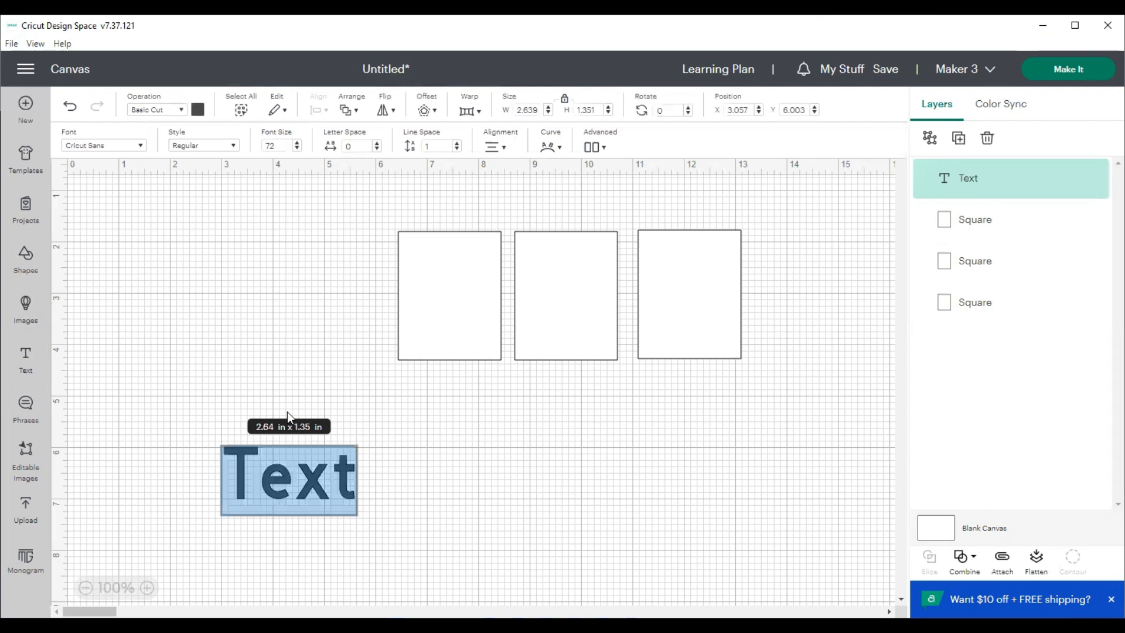
pyautogui.click(270, 461)
pyautogui.click(269, 525)
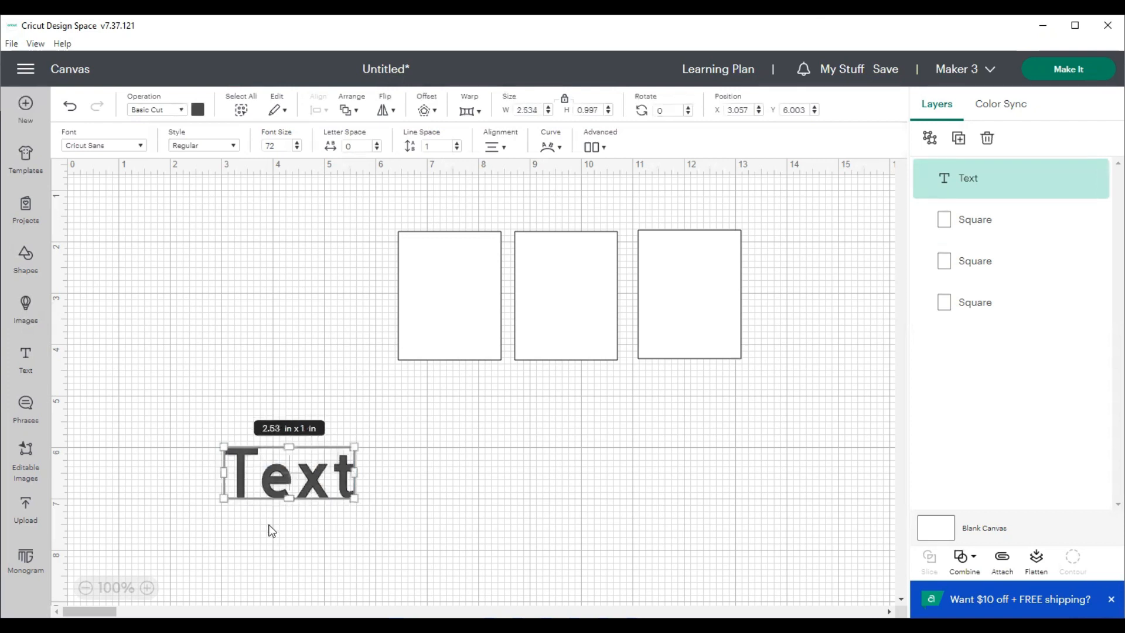
pyautogui.moveTo(260, 477); pyautogui.dragTo(248, 315)
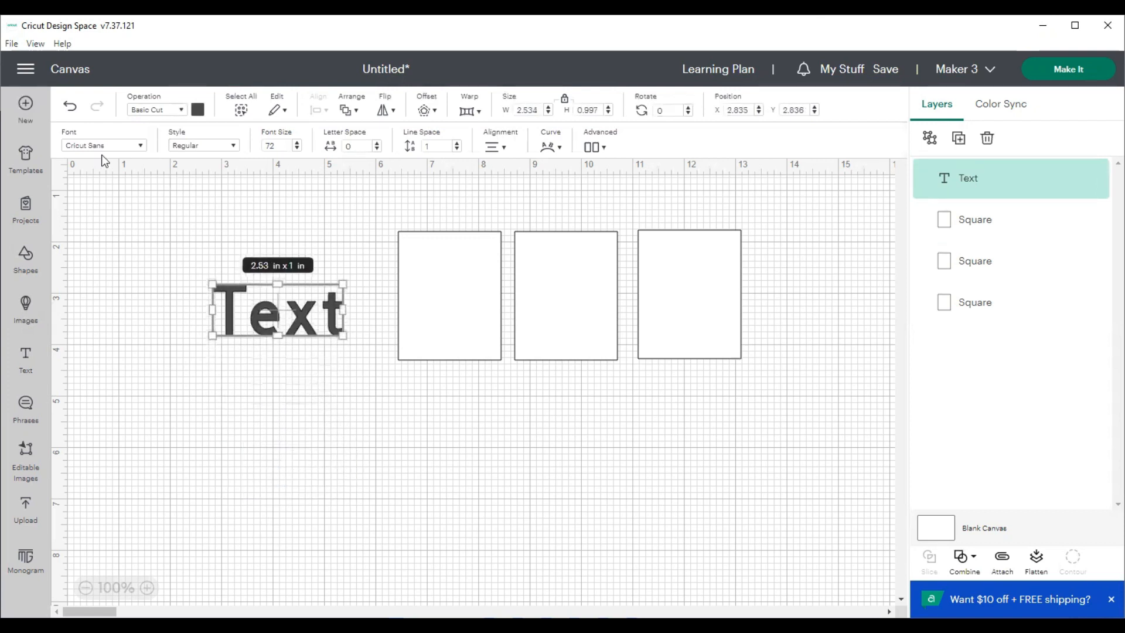
pyautogui.click(234, 146)
pyautogui.click(230, 201)
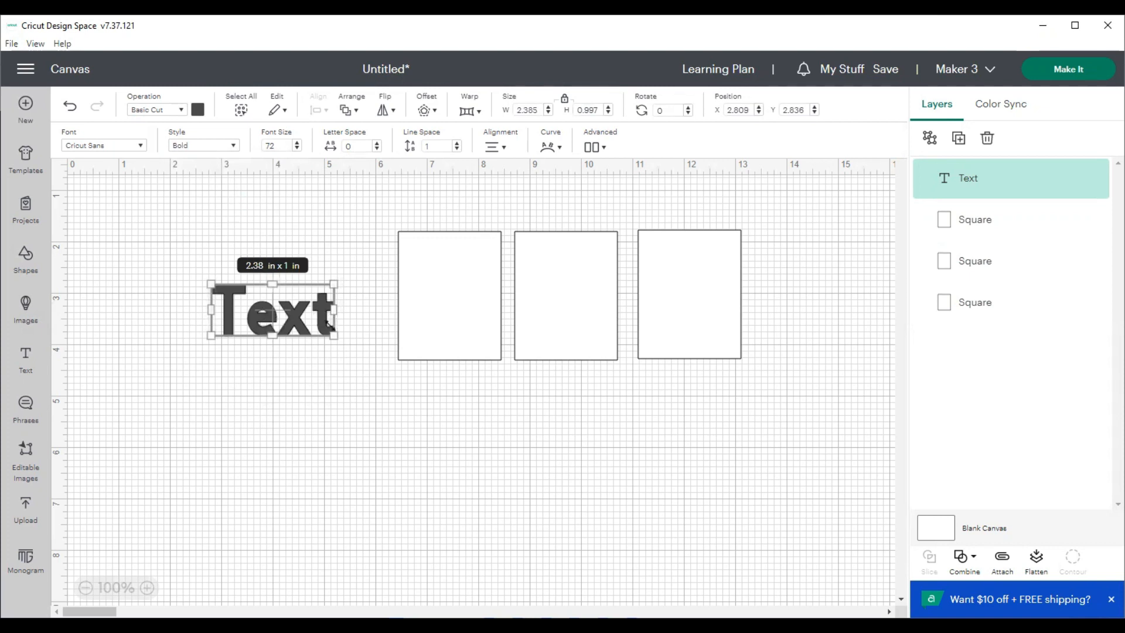
# Replace the placeholder text with the letter "S".
pyautogui.doubleClick(329, 324)
pyautogui.press('BackSpace')
pyautogui.press('BackSpace')
pyautogui.press('BackSpace')
pyautogui.press('BackSpace')
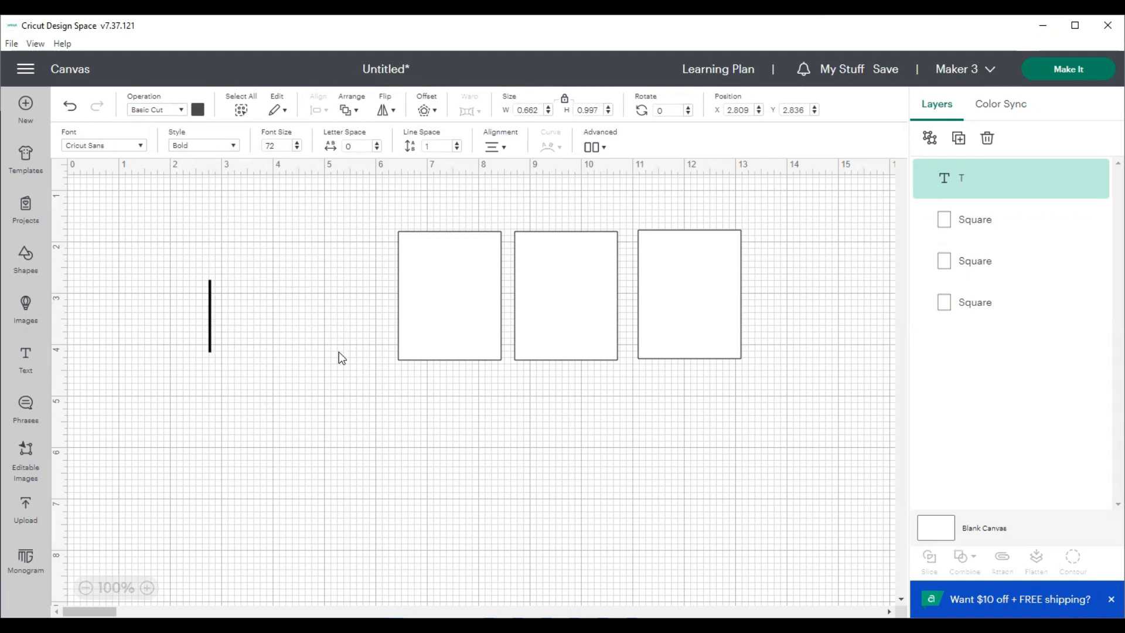
pyautogui.write('S')
pyautogui.click(245, 350)
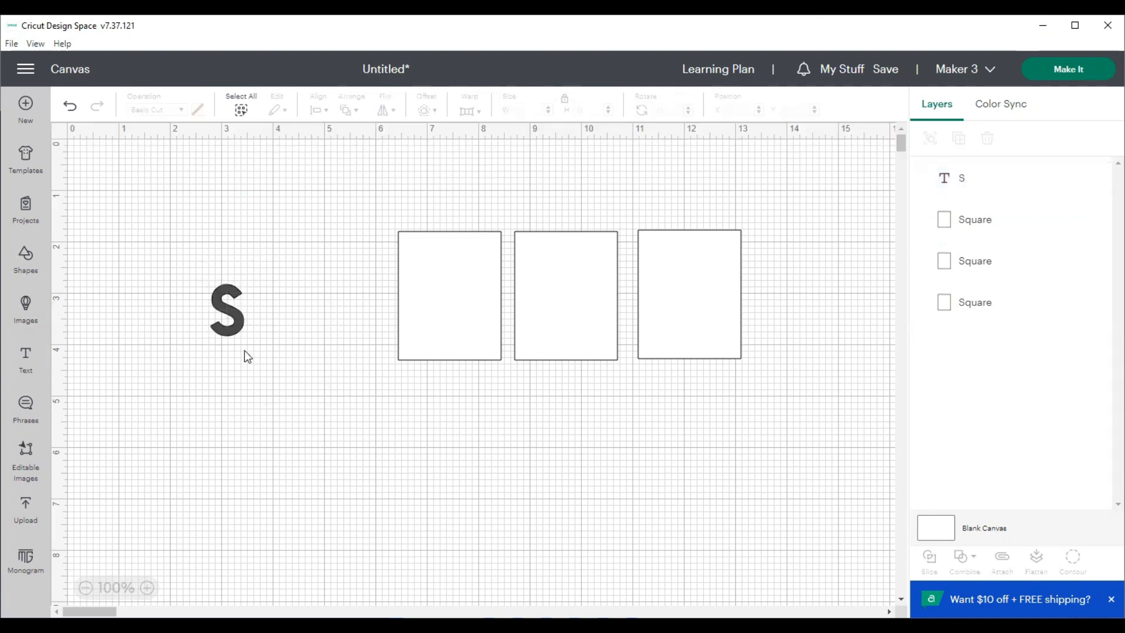
# Enlarge the letter S to about 1.21 x 1.89 in and center it on the first rectangle.
pyautogui.click(234, 329)
pyautogui.moveTo(245, 338); pyautogui.dragTo(468, 333)
pyautogui.click(482, 403)
pyautogui.click(451, 325)
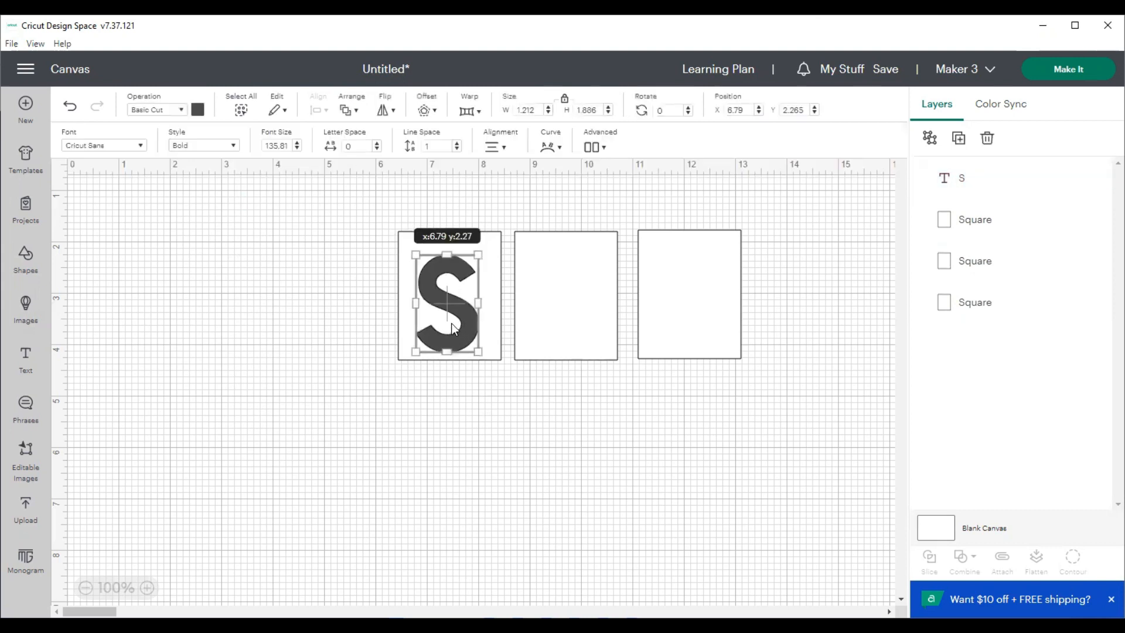
pyautogui.click(441, 408)
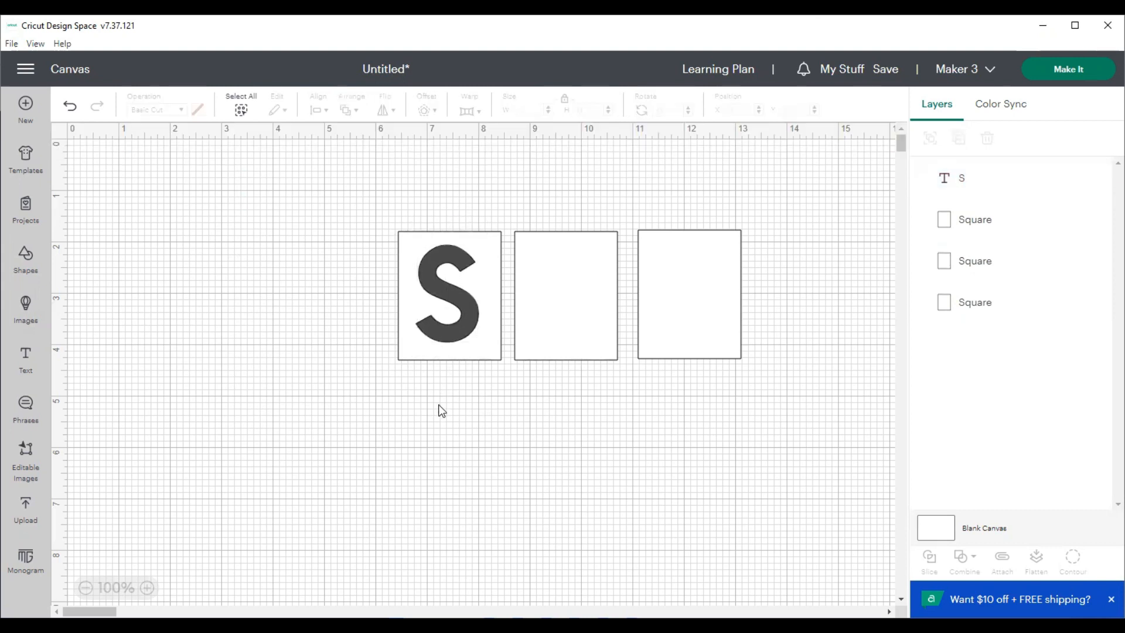
# Slice the S out of the first rectangle and delete the two loose S pieces.
pyautogui.moveTo(386, 219); pyautogui.dragTo(506, 373)
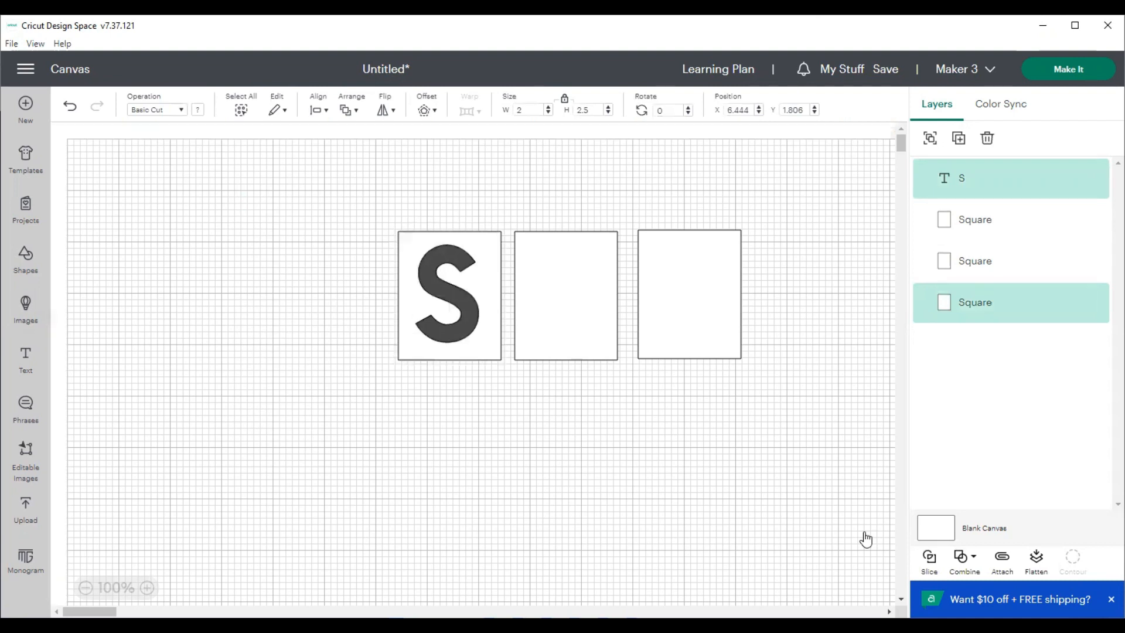
pyautogui.moveTo(470, 313); pyautogui.dragTo(313, 308)
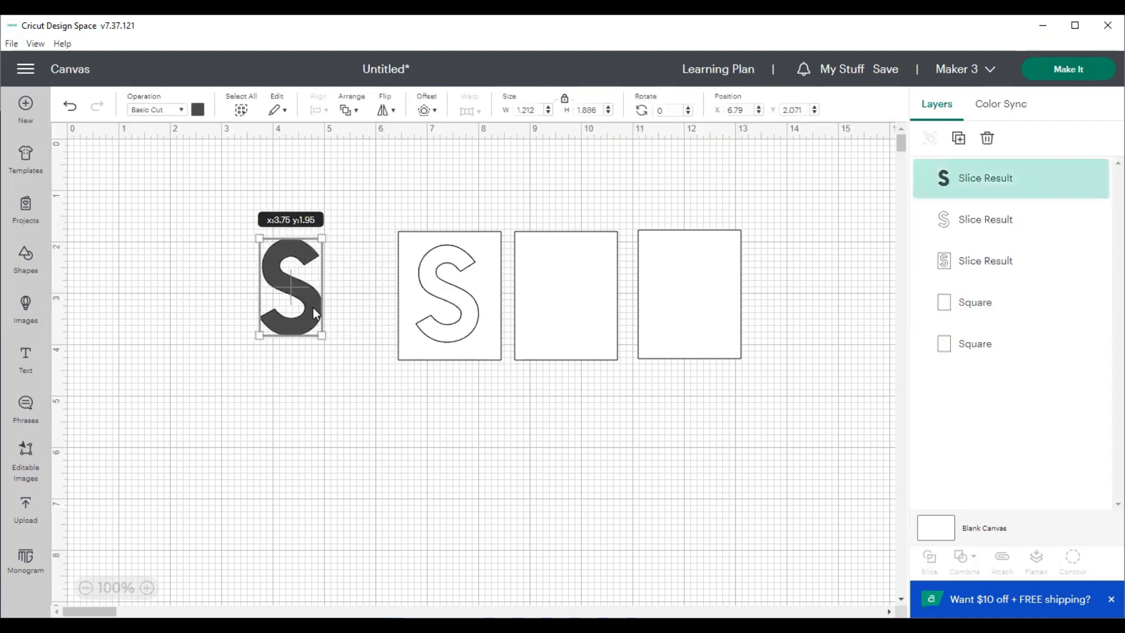
pyautogui.moveTo(455, 337); pyautogui.dragTo(287, 289)
pyautogui.moveTo(206, 180); pyautogui.dragTo(361, 406)
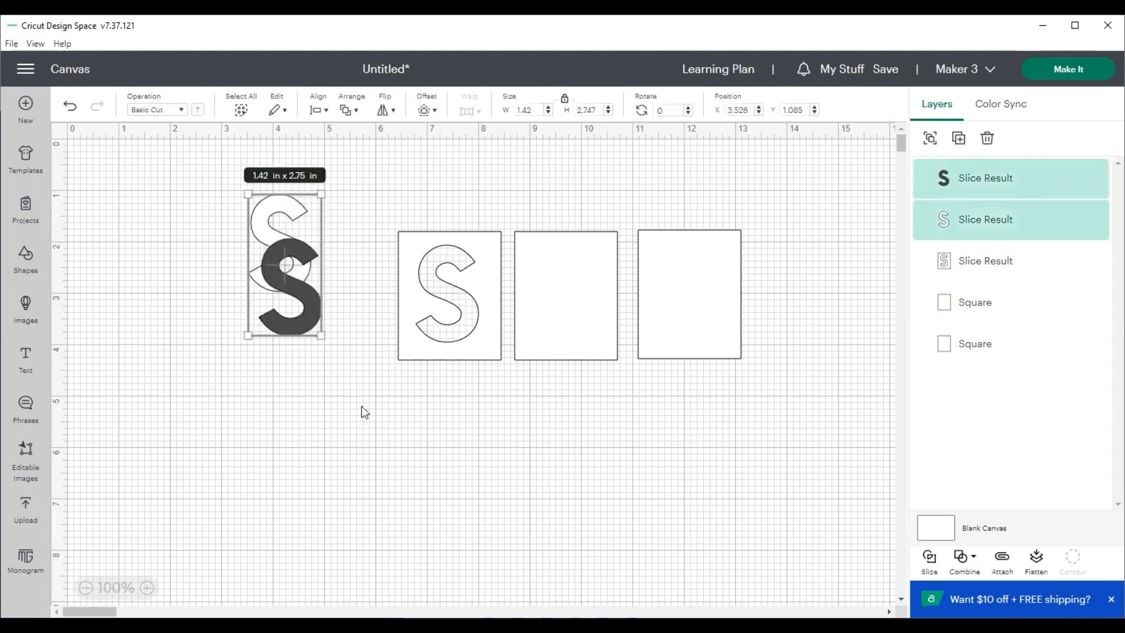
pyautogui.press('Delete')
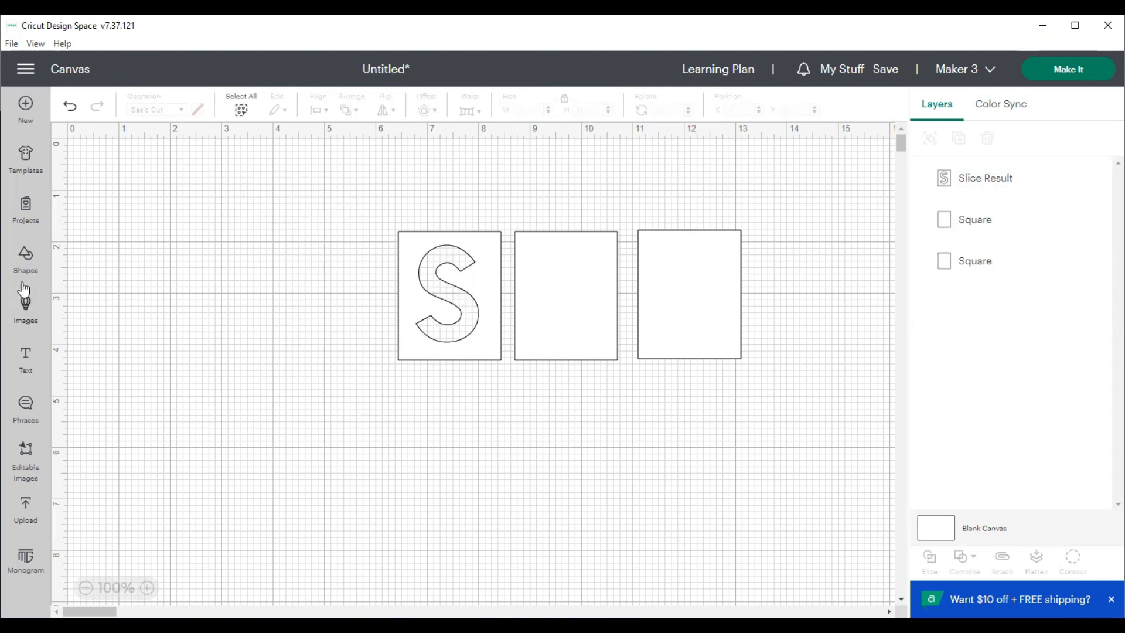
# Add a second text object left of the rectangles and make it read "P".
pyautogui.click(23, 365)
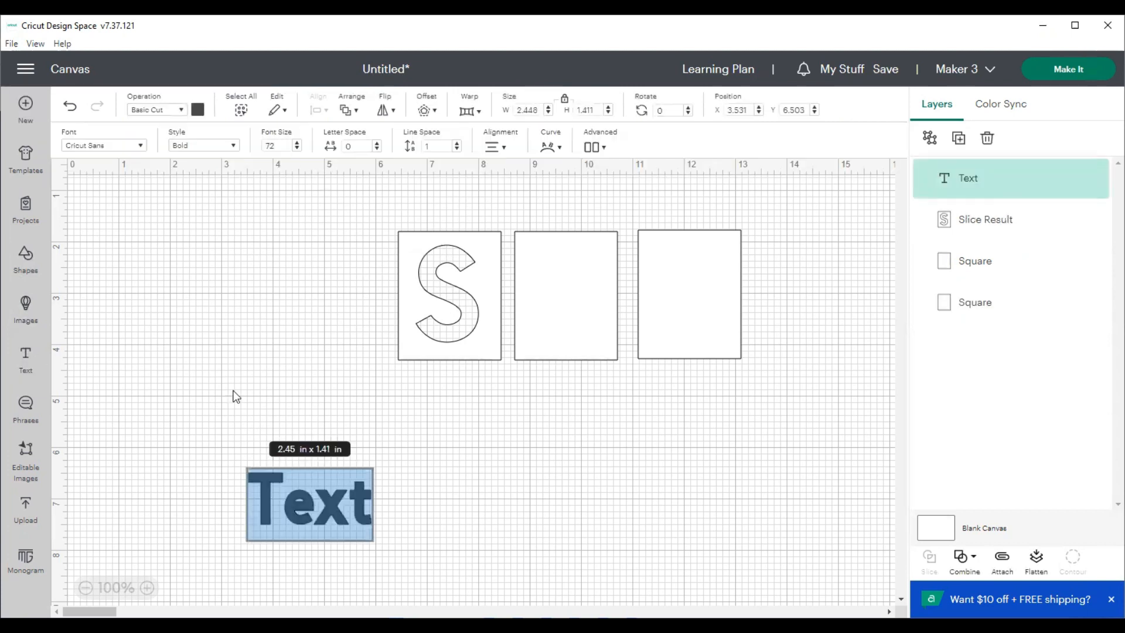
pyautogui.click(365, 578)
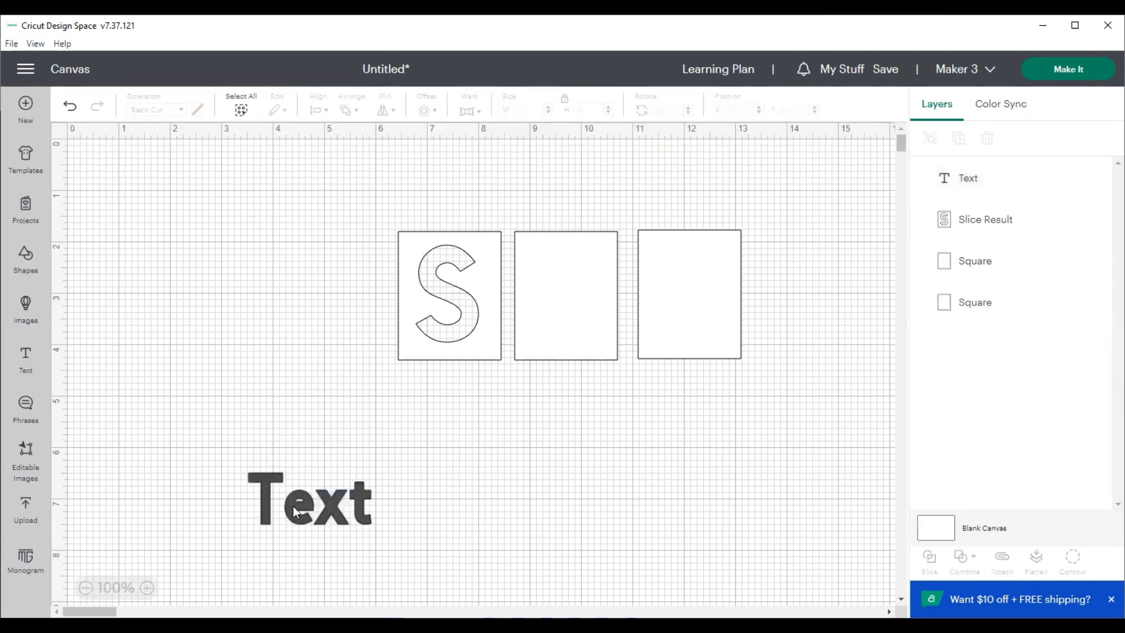
pyautogui.moveTo(326, 523); pyautogui.dragTo(284, 327)
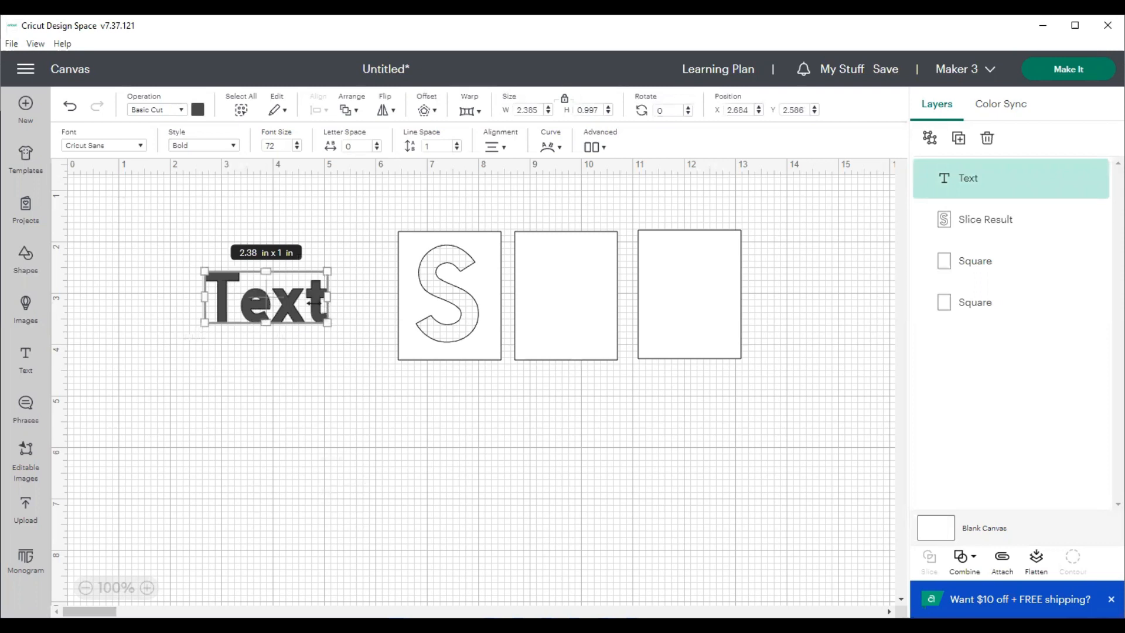
pyautogui.doubleClick(310, 302)
pyautogui.click(319, 311)
pyautogui.press('BackSpace')
pyautogui.press('BackSpace')
pyautogui.press('BackSpace')
pyautogui.press('BackSpace')
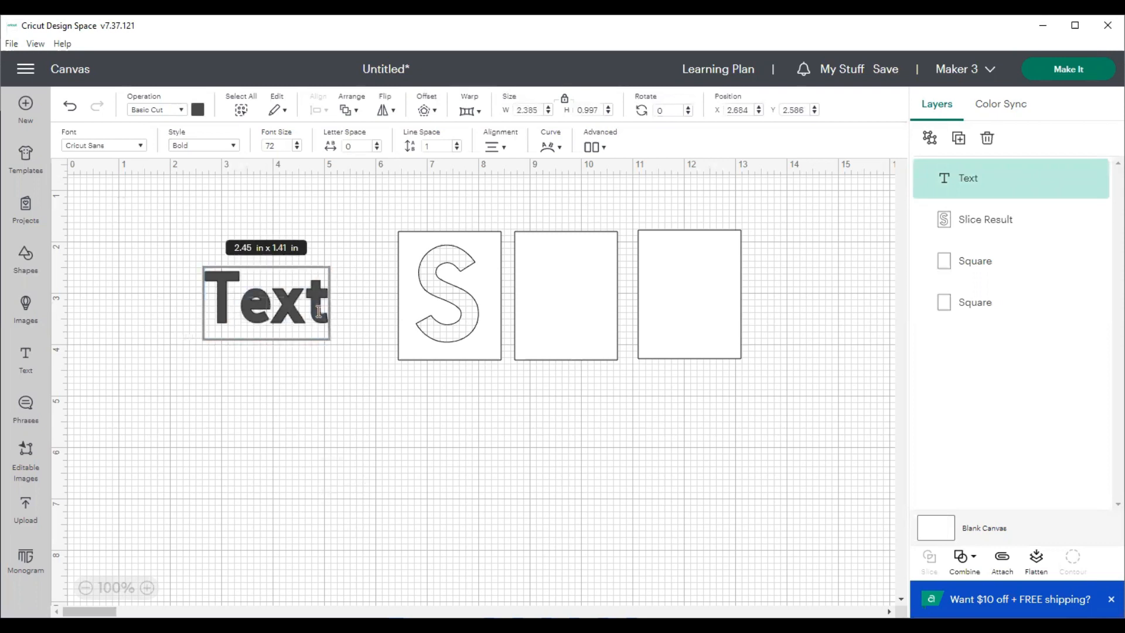
pyautogui.write('P')
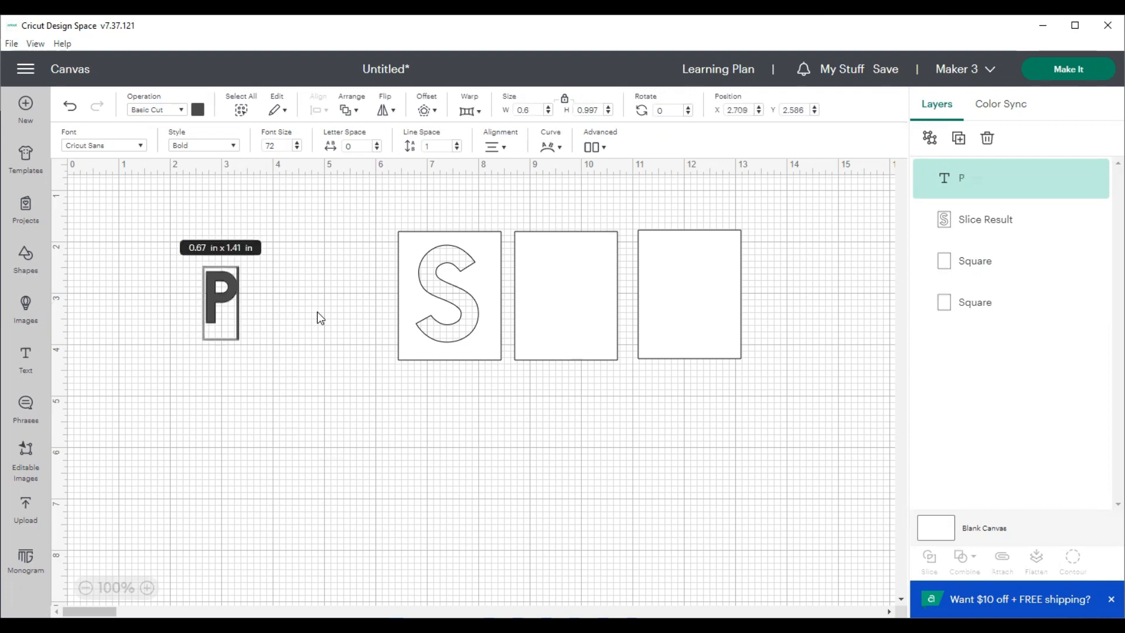
pyautogui.click(354, 397)
# Enlarge the letter P to about 1.14 x 1.9 in and place it on the middle rectangle.
pyautogui.click(209, 294)
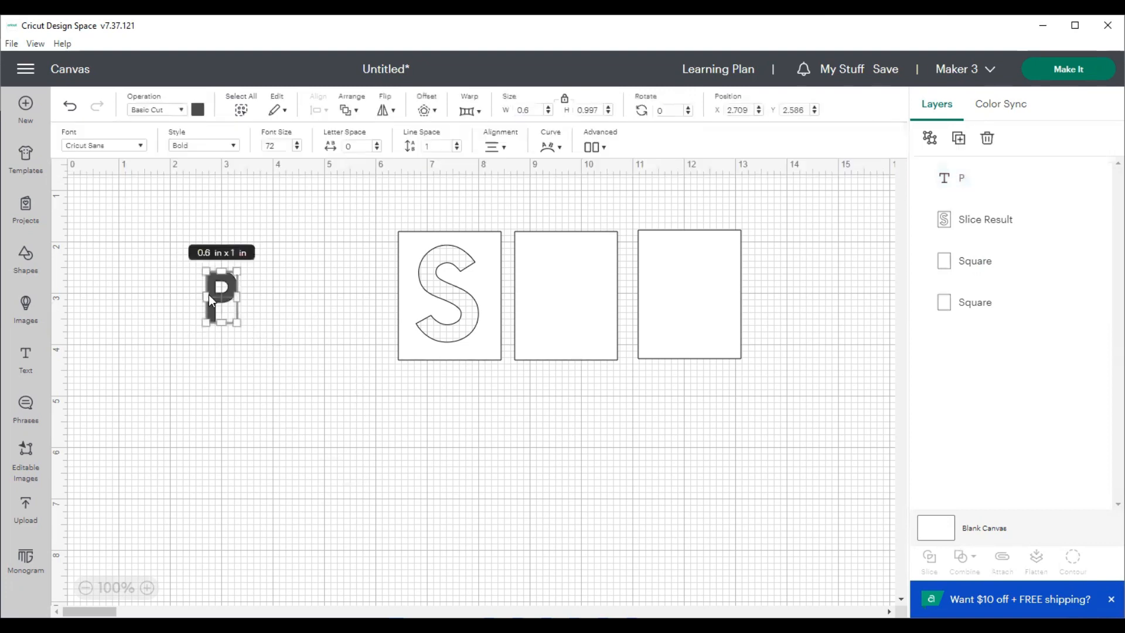
pyautogui.moveTo(236, 319); pyautogui.dragTo(257, 353)
pyautogui.moveTo(237, 315); pyautogui.dragTo(569, 293)
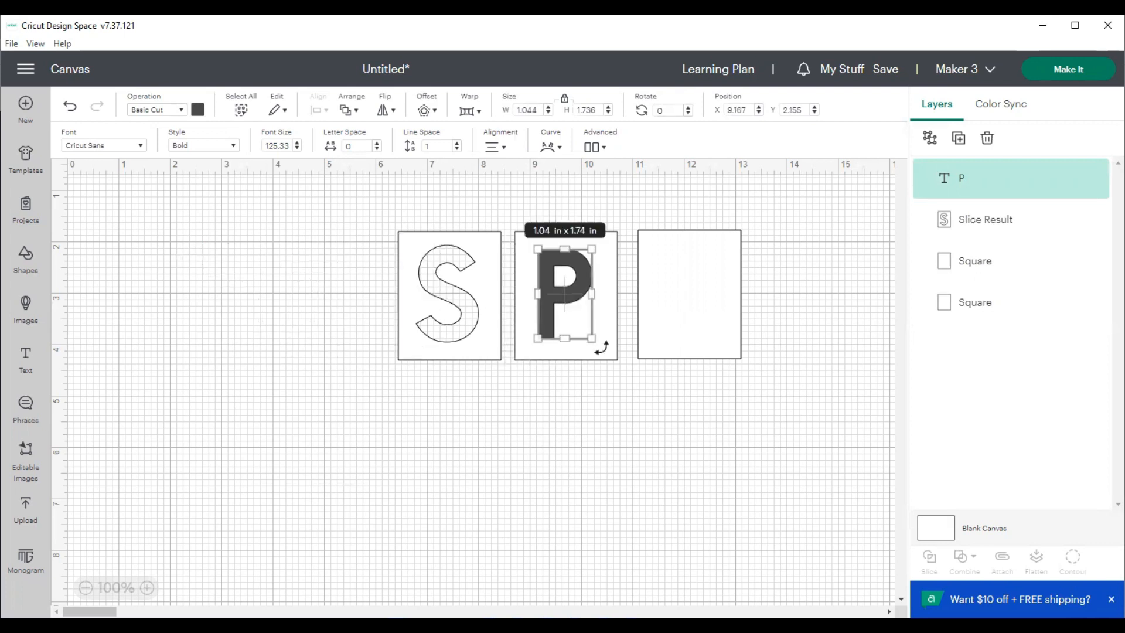
pyautogui.moveTo(592, 338); pyautogui.dragTo(597, 347)
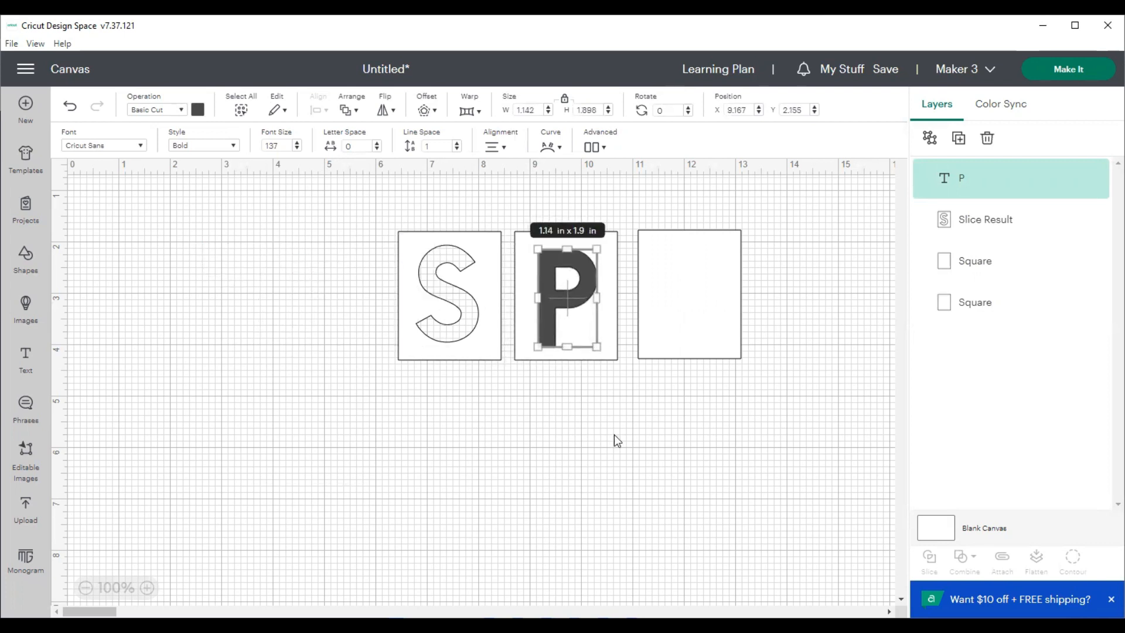
pyautogui.click(614, 434)
# Slice the P out of the middle rectangle and delete the two loose P pieces.
pyautogui.moveTo(510, 226); pyautogui.dragTo(616, 367)
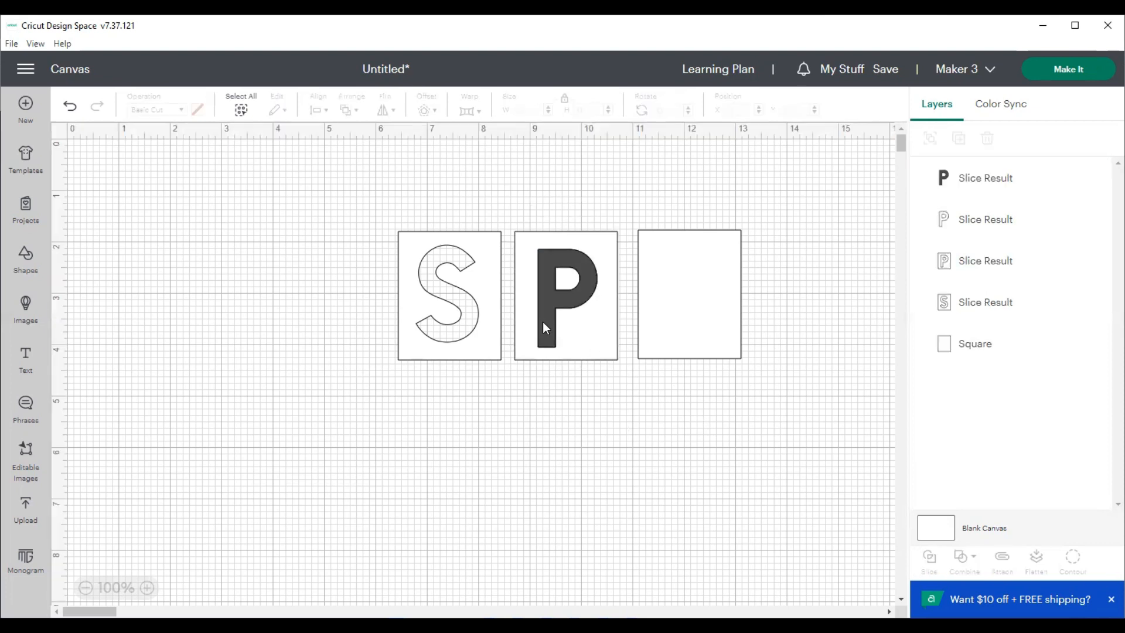
pyautogui.moveTo(542, 322); pyautogui.dragTo(219, 355)
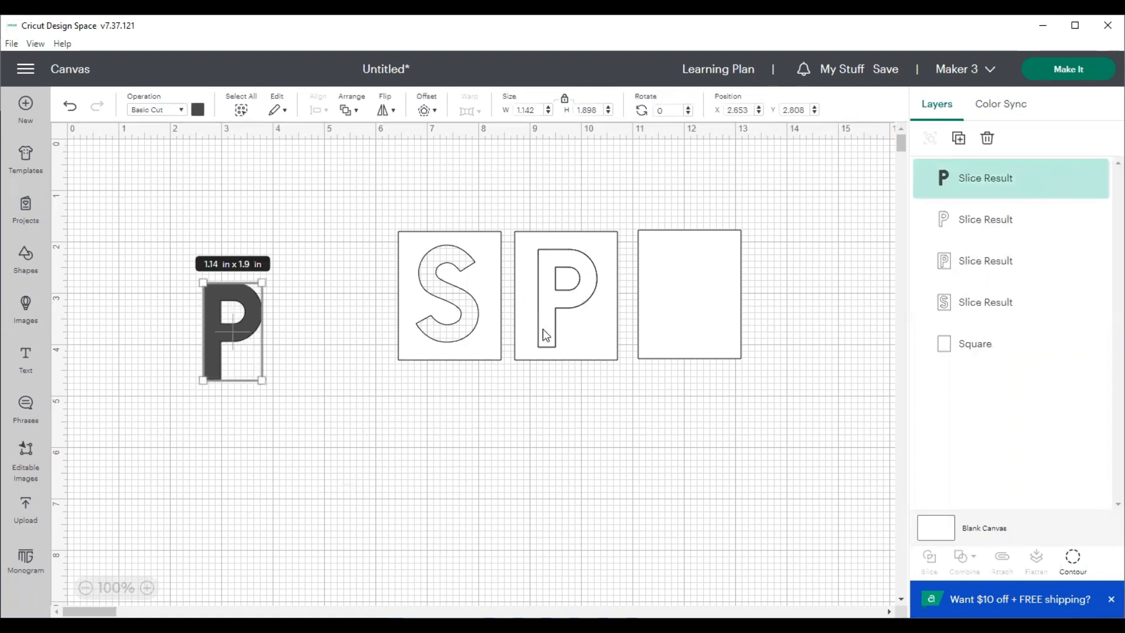
pyautogui.moveTo(536, 313); pyautogui.dragTo(221, 351)
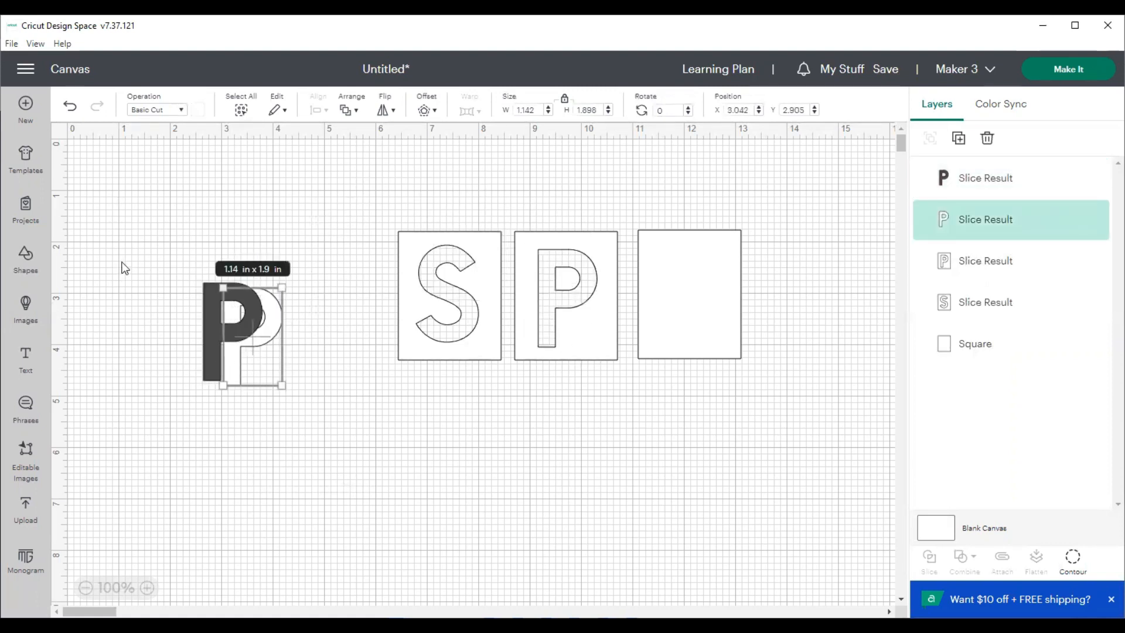
pyautogui.moveTo(181, 251); pyautogui.dragTo(259, 405)
pyautogui.press('Delete')
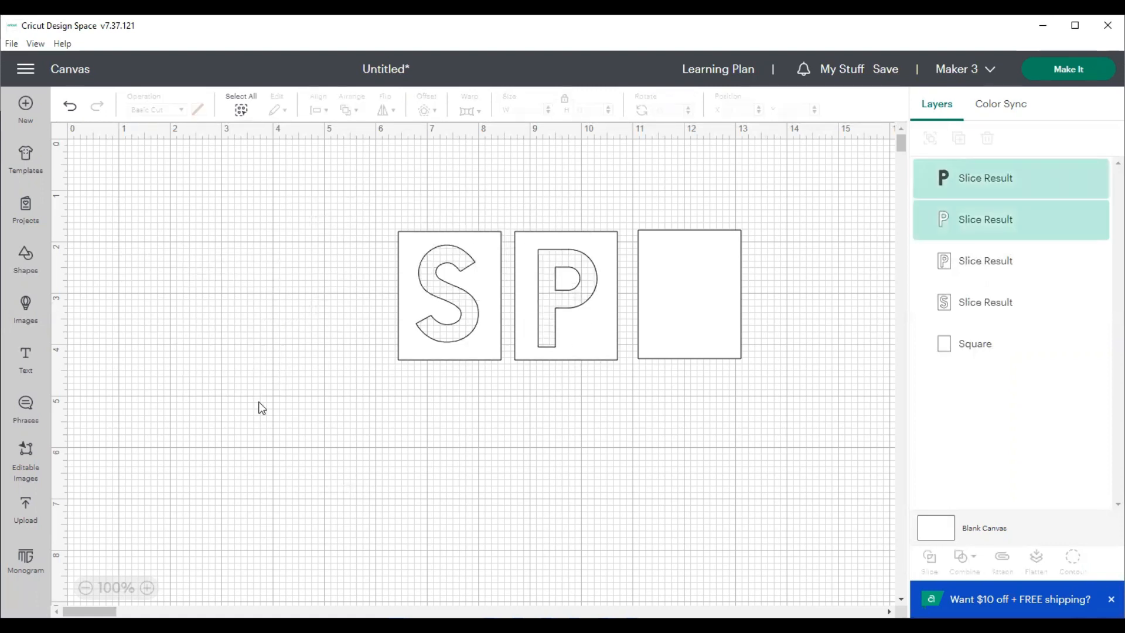
# Add a third text object and move it to the empty area left of the rectangles.
pyautogui.click(30, 367)
pyautogui.click(459, 553)
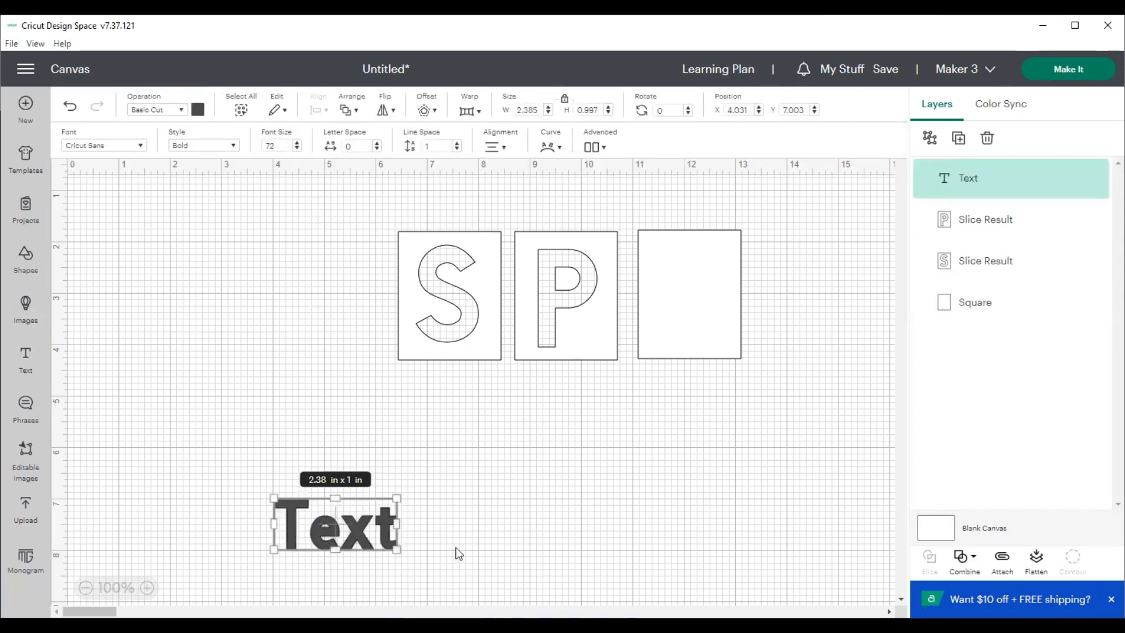
pyautogui.moveTo(363, 532); pyautogui.dragTo(301, 313)
# Replace the new text object's placeholder text with "L".
pyautogui.doubleClick(301, 313)
pyautogui.click(305, 315)
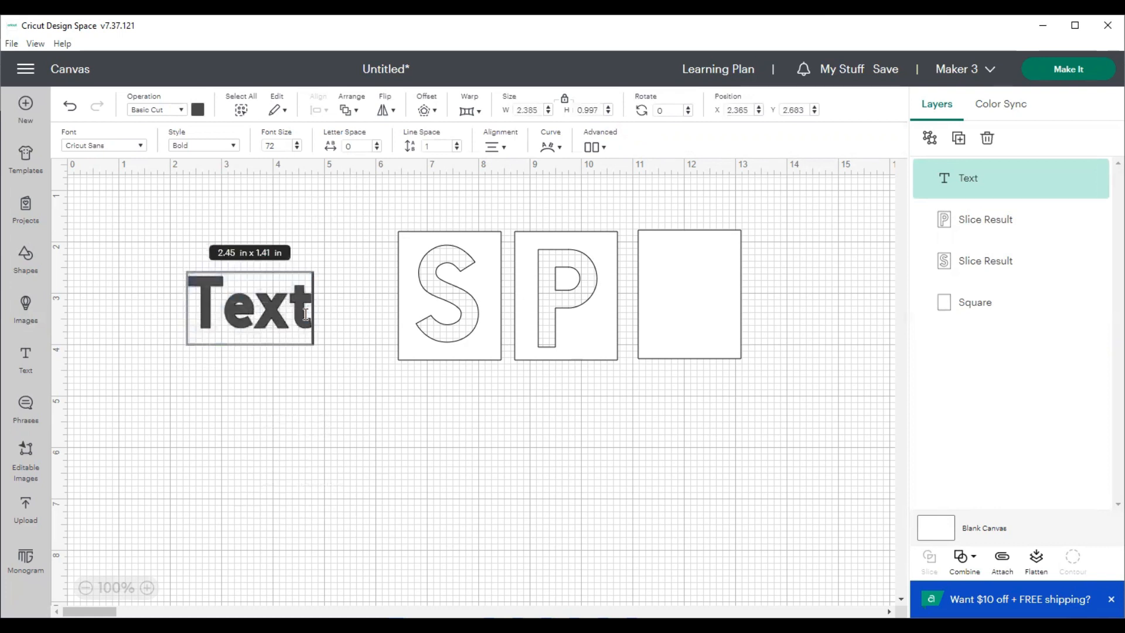
pyautogui.press('BackSpace')
pyautogui.press('BackSpace')
pyautogui.press('BackSpace')
pyautogui.press('BackSpace')
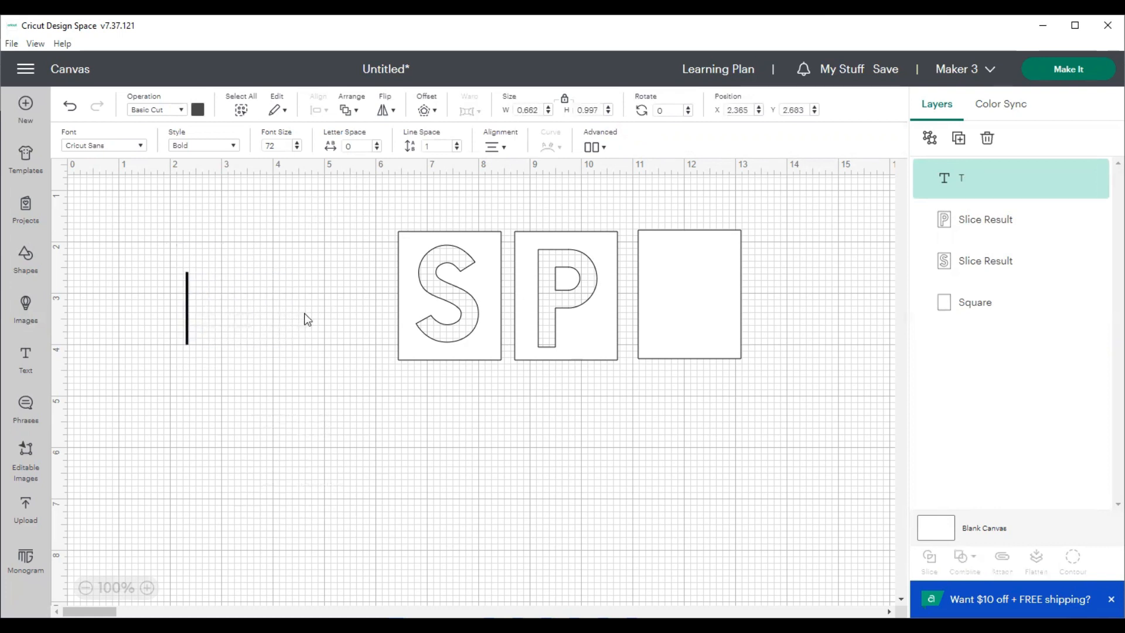
pyautogui.write('P')
pyautogui.press('BackSpace')
pyautogui.write('L')
pyautogui.click(373, 420)
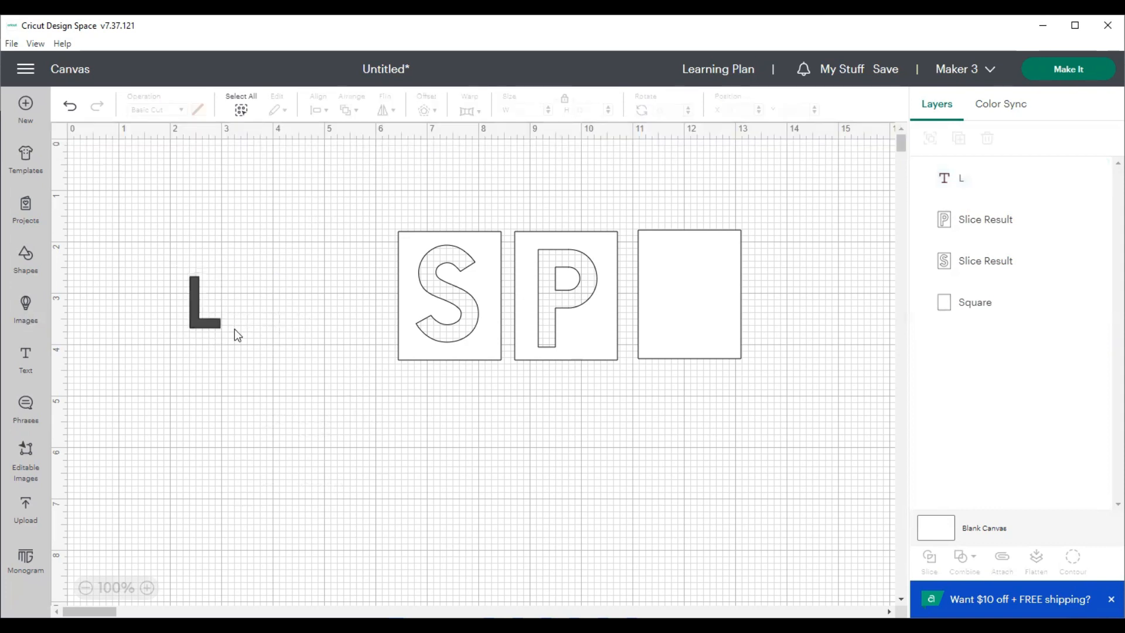
# Enlarge the letter L to about 1.03 x 1.75 in and place it on the third rectangle.
pyautogui.click(205, 315)
pyautogui.moveTo(221, 327); pyautogui.dragTo(244, 368)
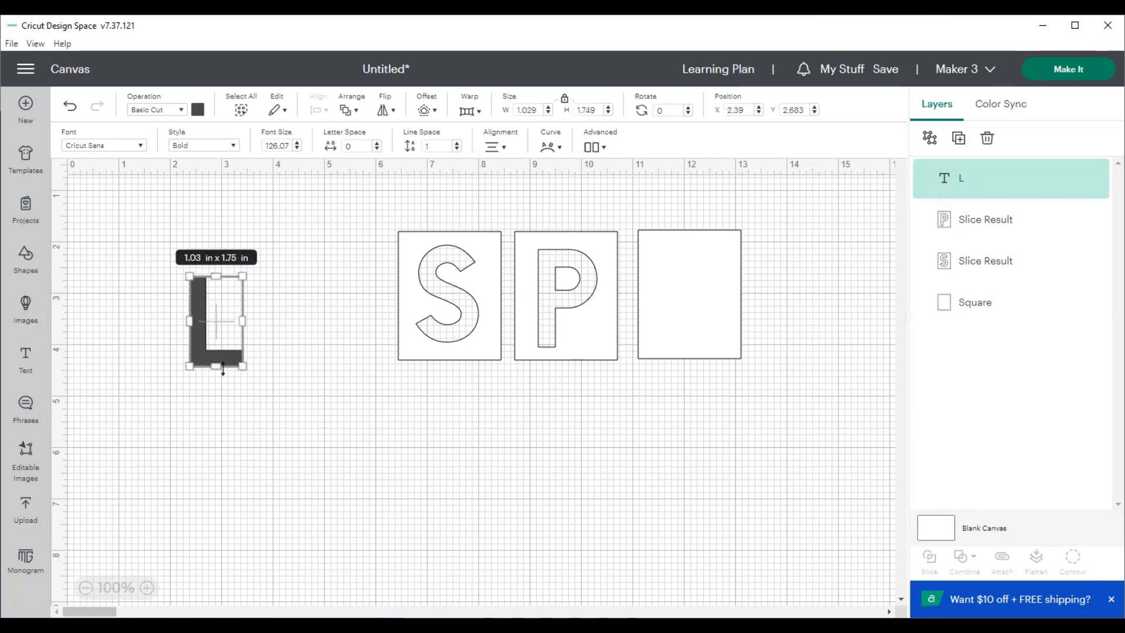
pyautogui.click(254, 380)
pyautogui.moveTo(226, 357); pyautogui.dragTo(700, 329)
pyautogui.click(696, 406)
# Slice the L out of the third rectangle and delete the two loose L pieces.
pyautogui.moveTo(619, 213); pyautogui.dragTo(803, 381)
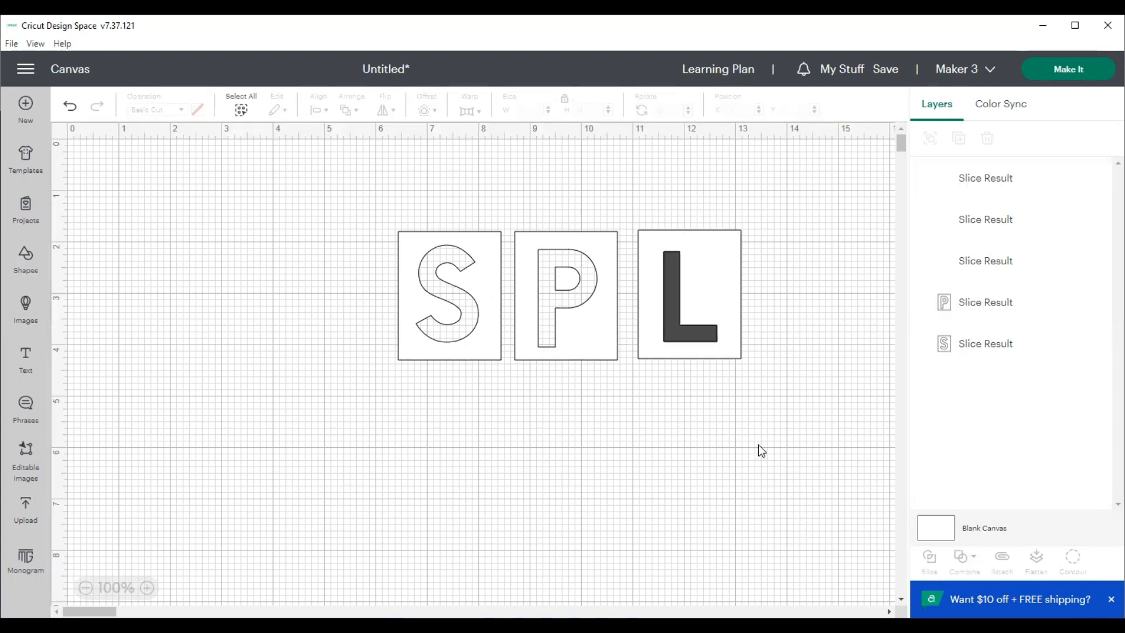
pyautogui.moveTo(695, 335); pyautogui.dragTo(329, 383)
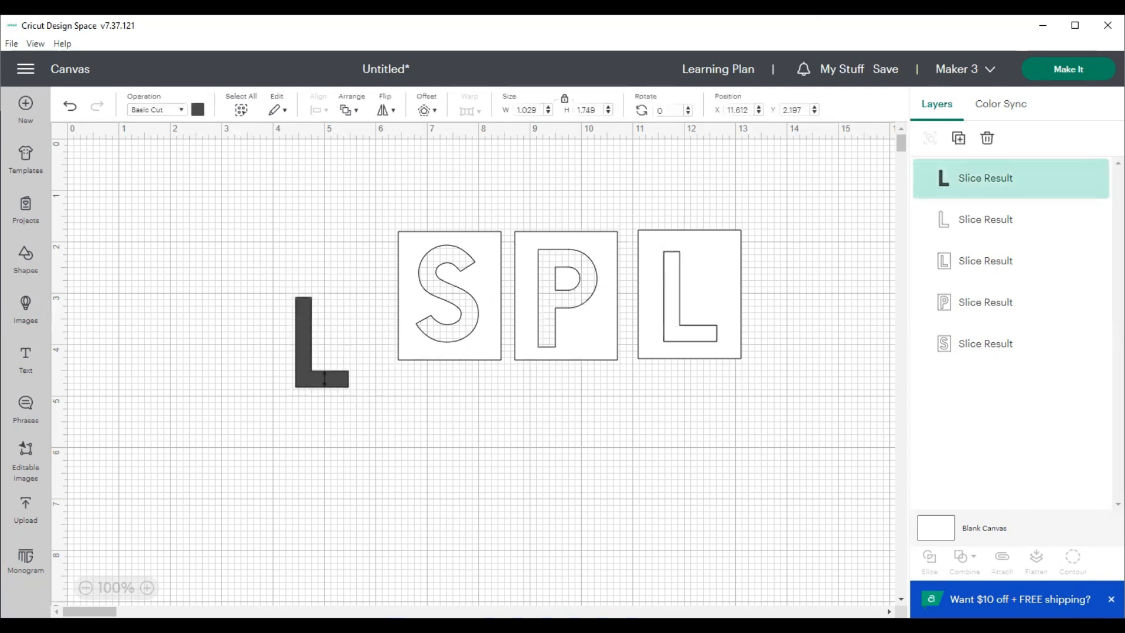
pyautogui.moveTo(688, 341); pyautogui.dragTo(352, 397)
pyautogui.moveTo(243, 261); pyautogui.dragTo(370, 392)
pyautogui.press('Delete')
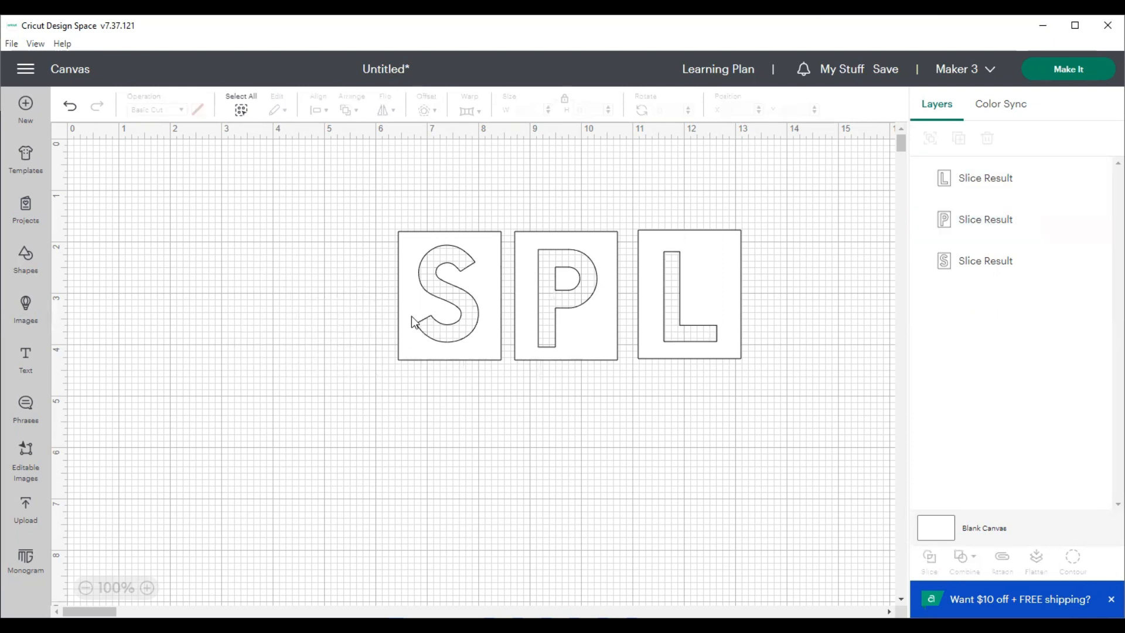
# Duplicate the S rectangle three times and move two of the copies up, left of the original row.
pyautogui.click(414, 319)
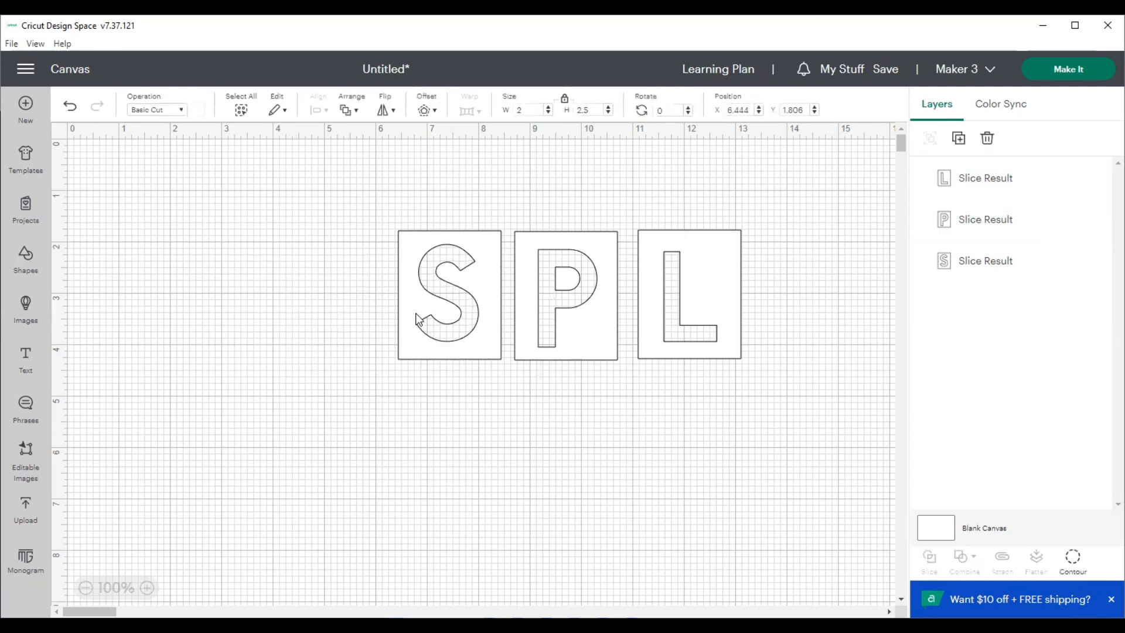
pyautogui.click(960, 141)
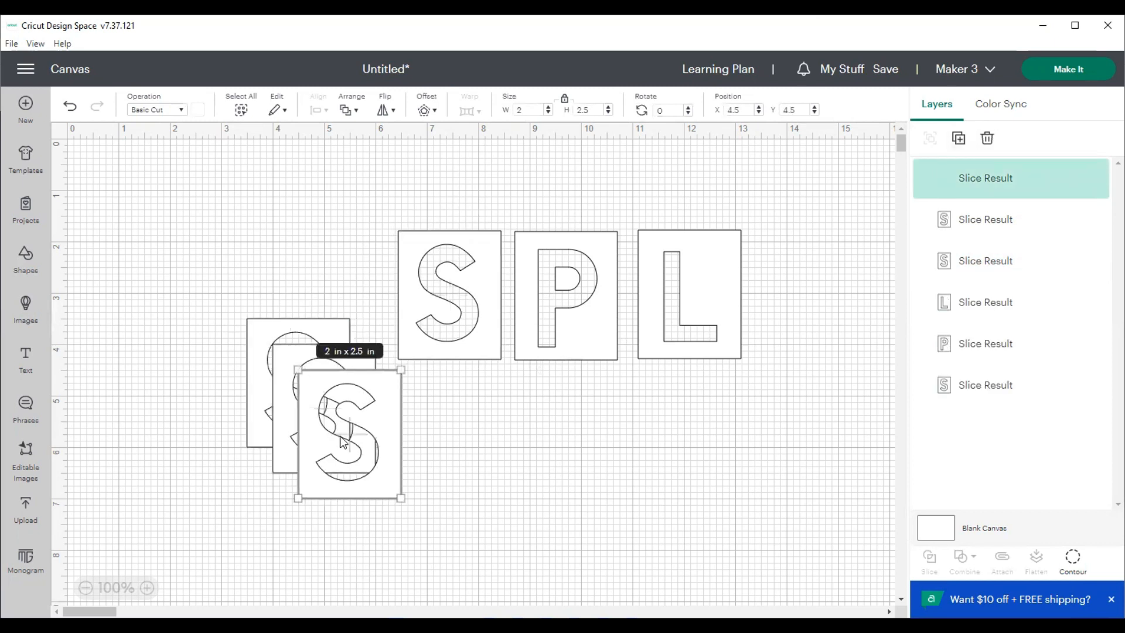
pyautogui.moveTo(336, 441); pyautogui.dragTo(241, 283)
pyautogui.moveTo(353, 410); pyautogui.dragTo(340, 299)
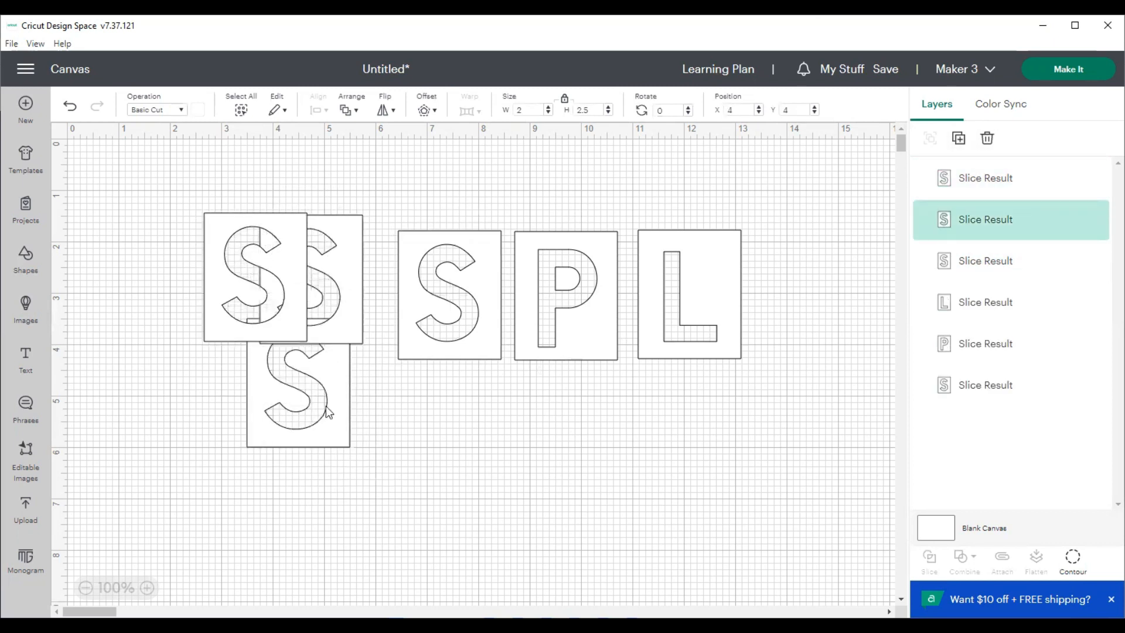
# Duplicate the P rectangle once, and duplicate the L rectangle as well.
pyautogui.click(562, 302)
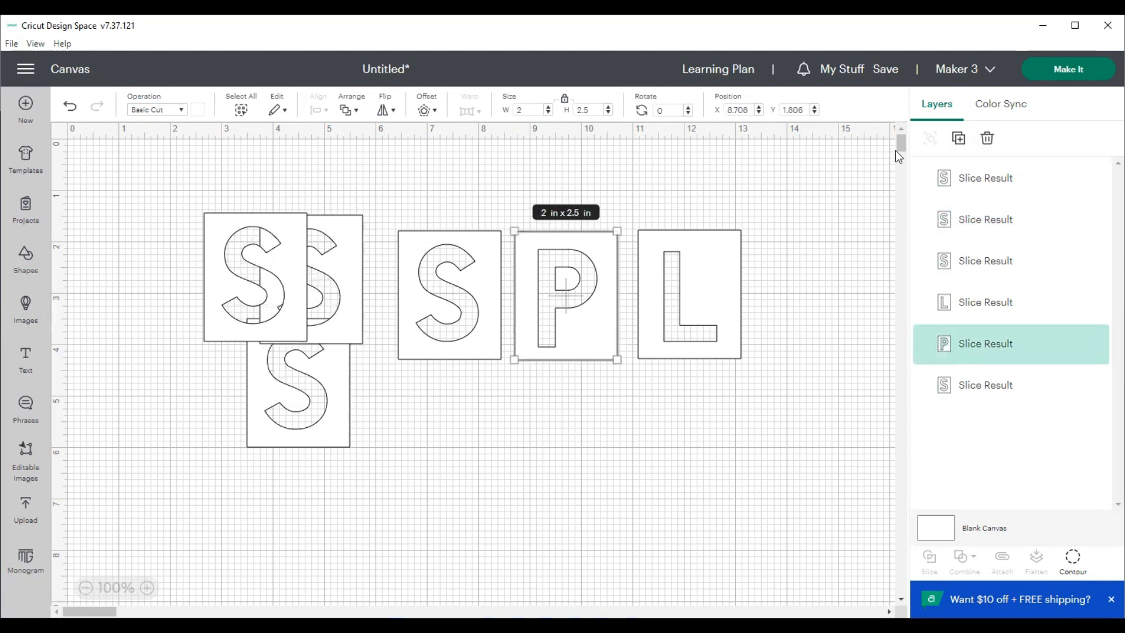
pyautogui.click(959, 138)
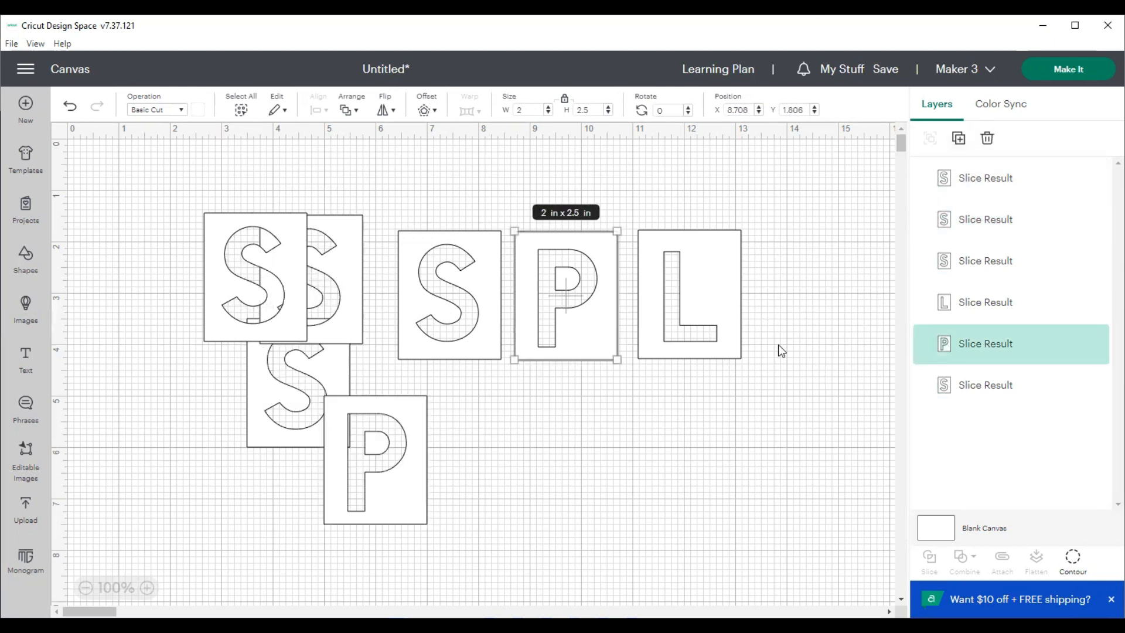
pyautogui.click(732, 317)
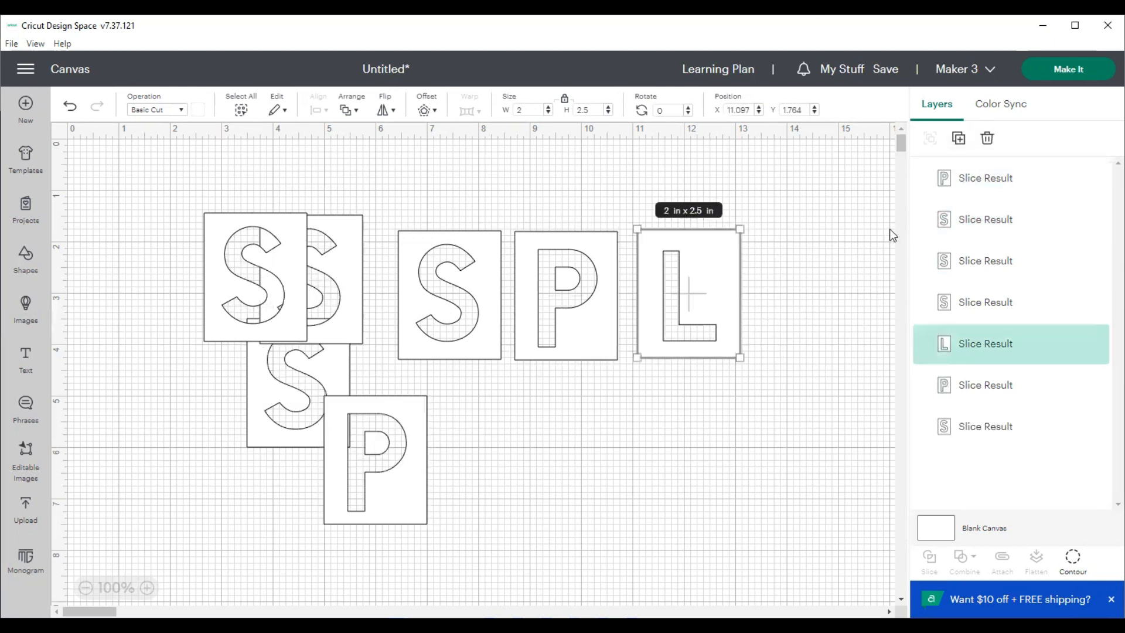
pyautogui.click(955, 147)
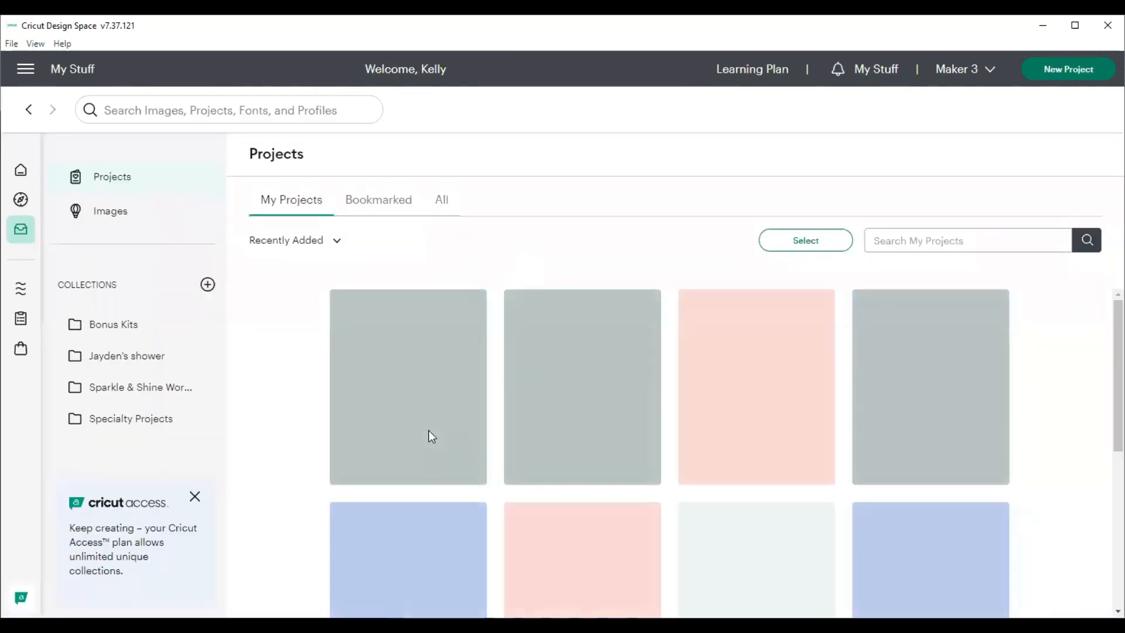
# Open the saved project "Splish Splash Free DS Link" for customizing, replacing the current canvas, and bring both letter rows into view.
pyautogui.click(473, 431)
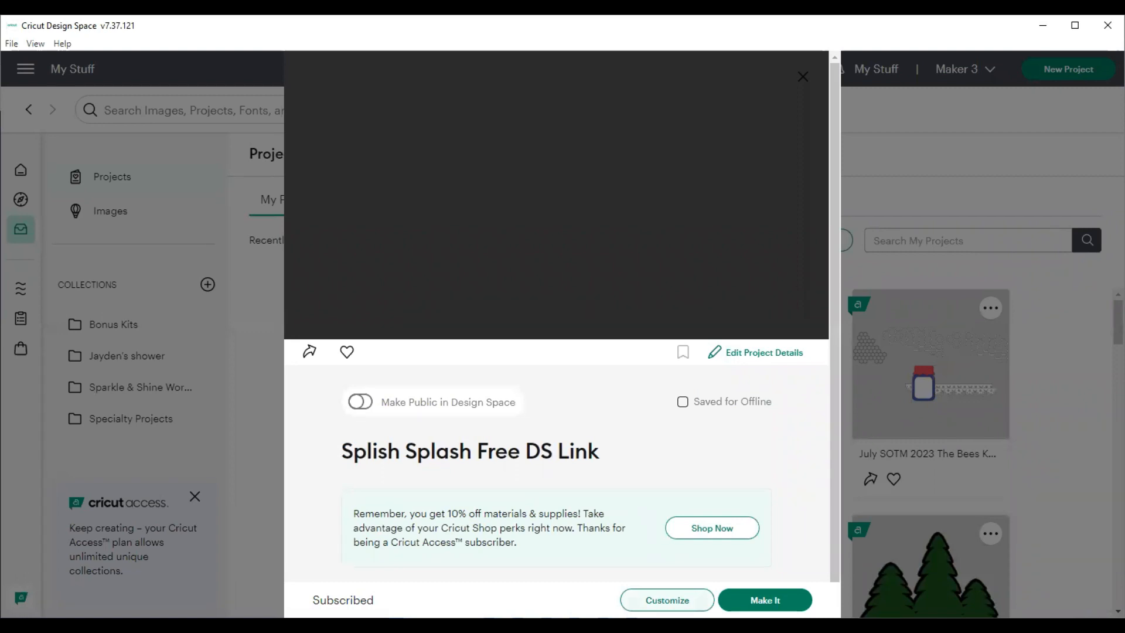
pyautogui.click(667, 600)
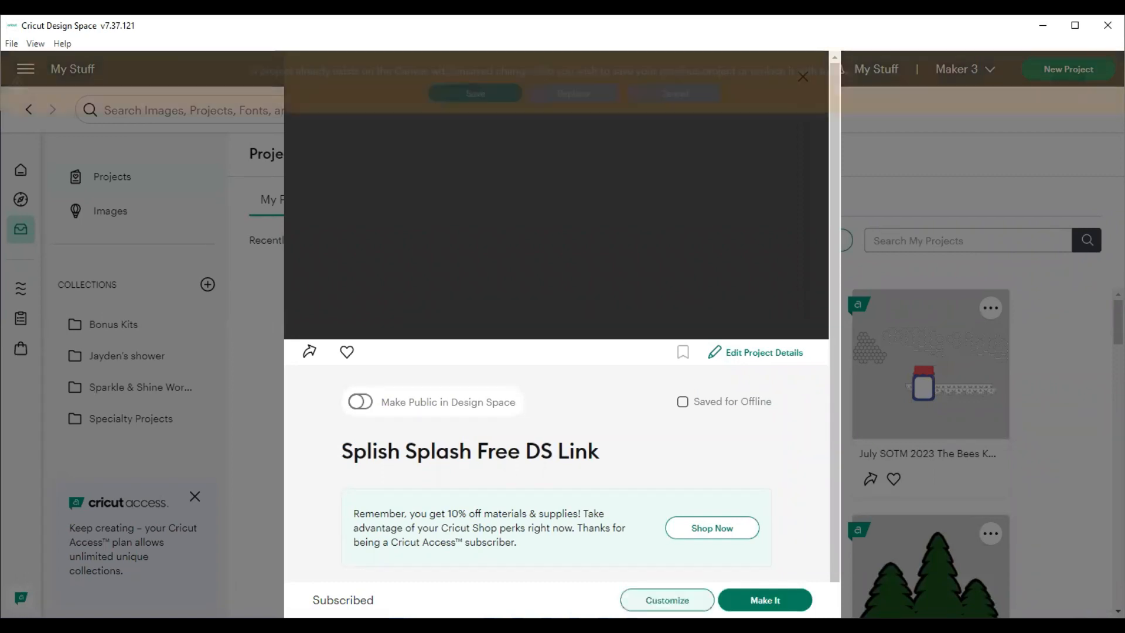
pyautogui.click(580, 96)
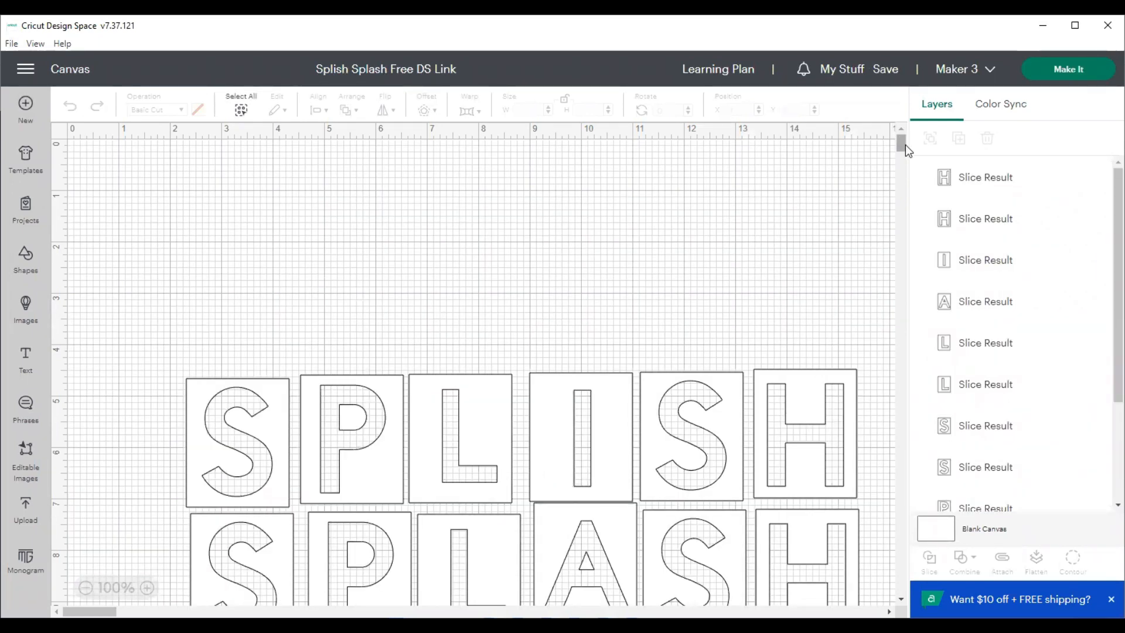
pyautogui.moveTo(905, 165); pyautogui.dragTo(901, 149)
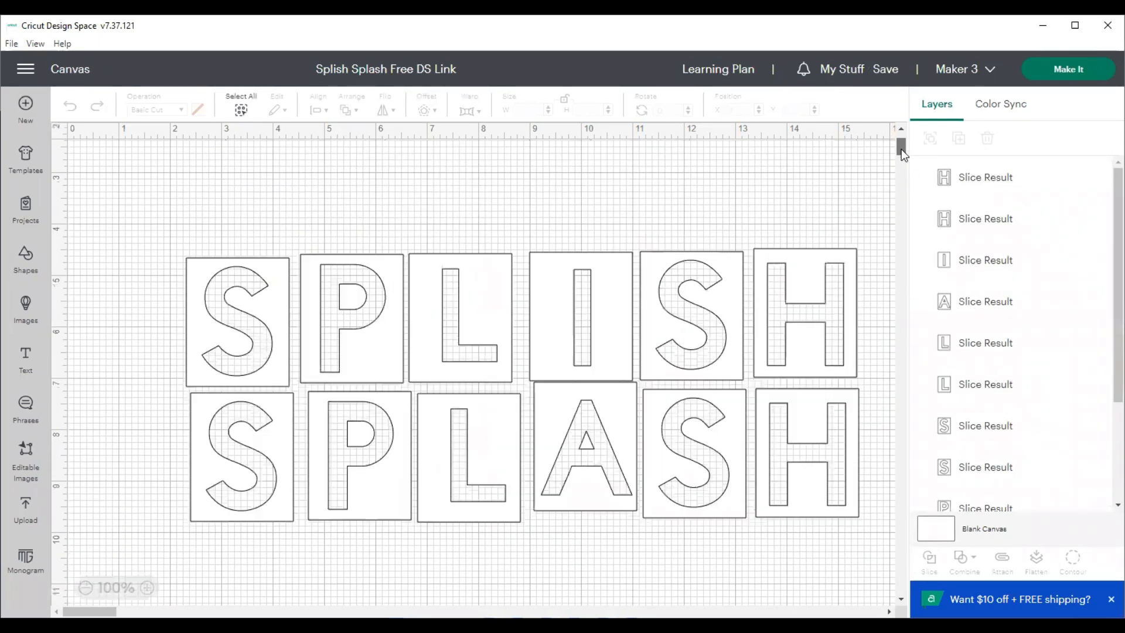